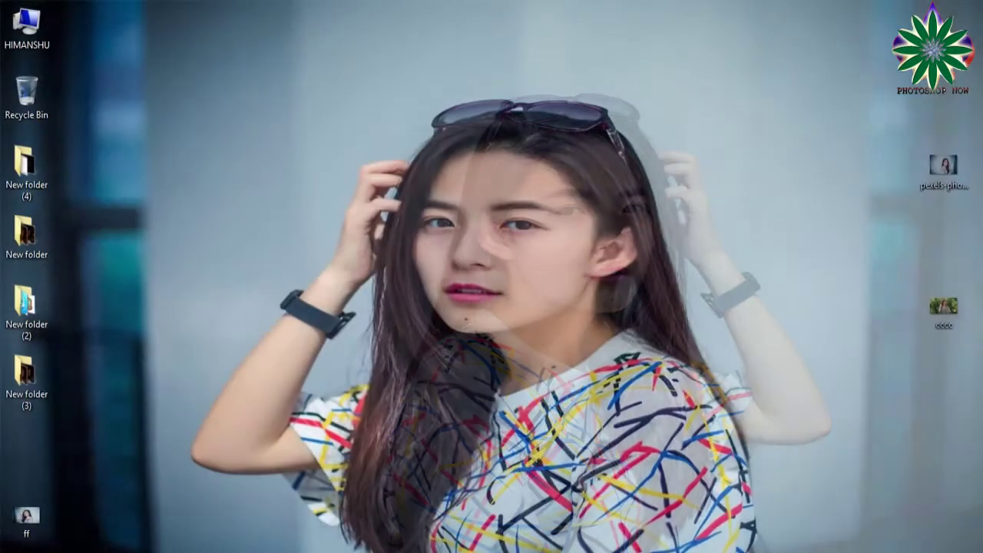
- Bring up the Windows Start screen to reach the Photoshop tile
key(super)
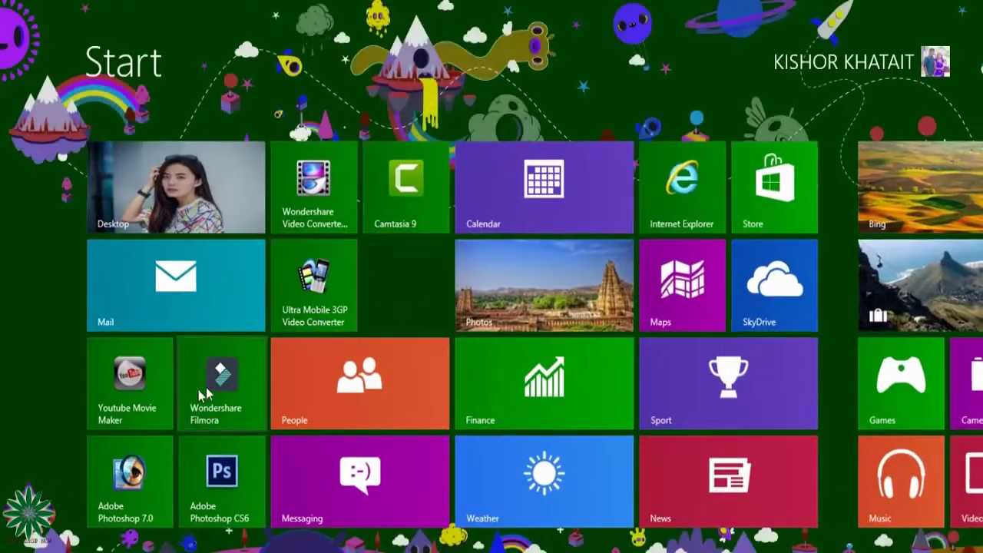
- Launch Photoshop and open the pexels-photo-253758 portrait
click(119, 494)
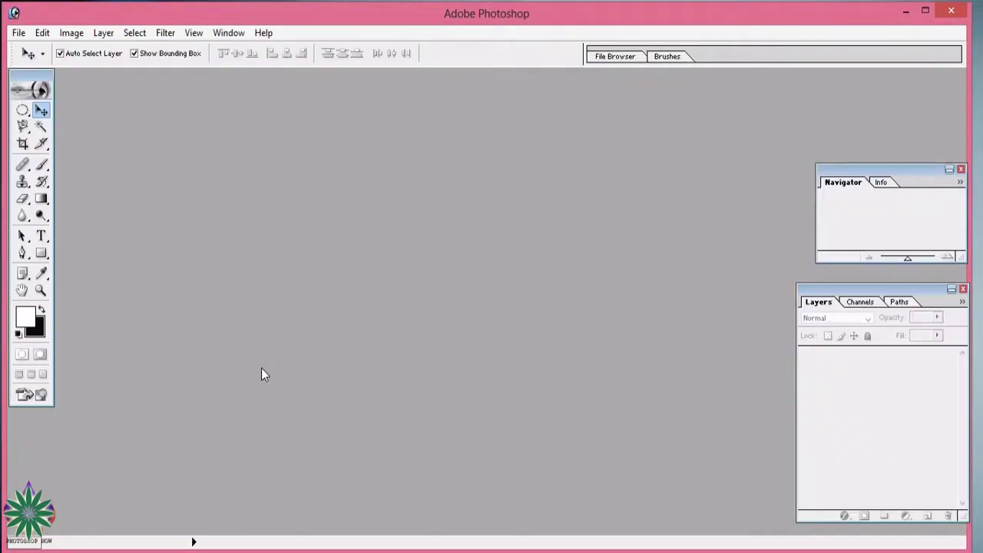
click(19, 33)
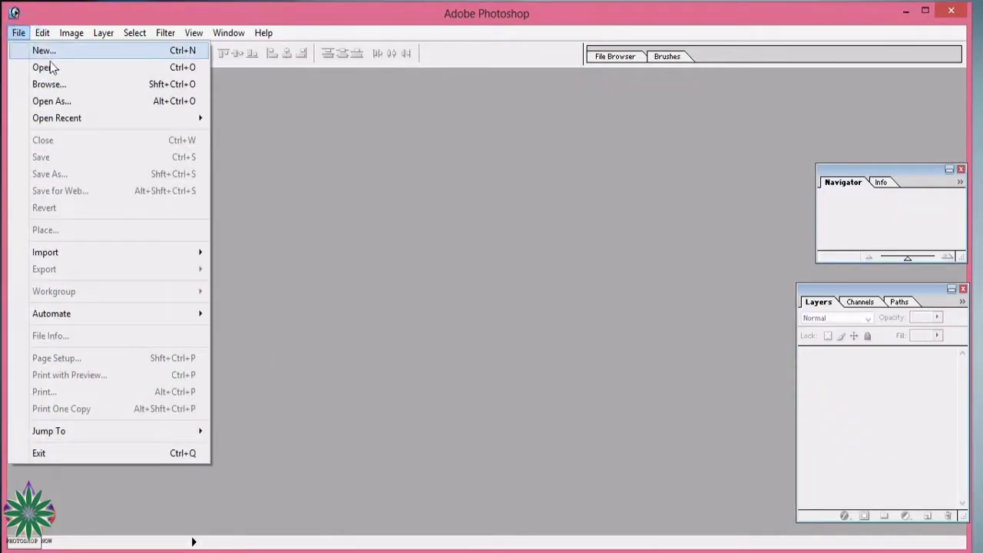
click(46, 68)
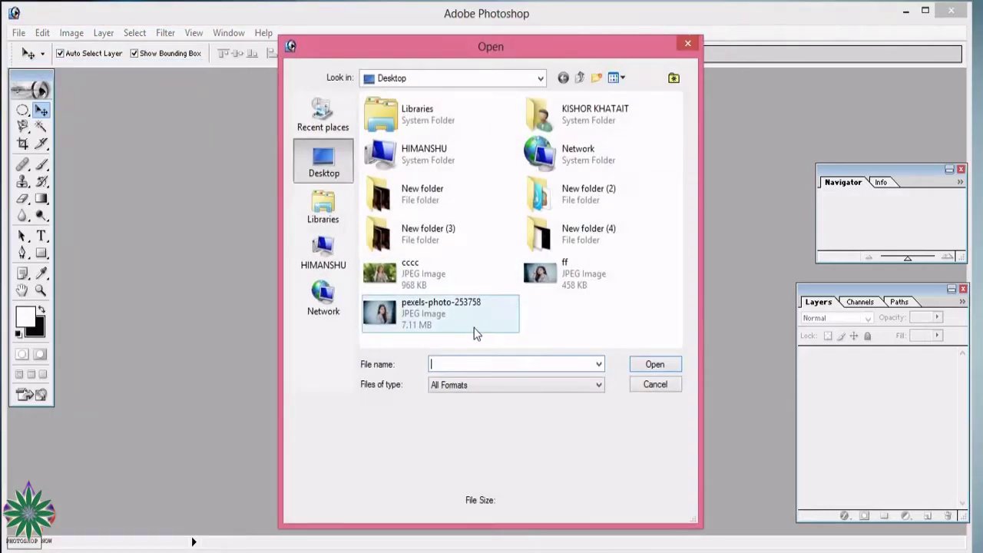
mouse_move(441, 313)
double_click(476, 323)
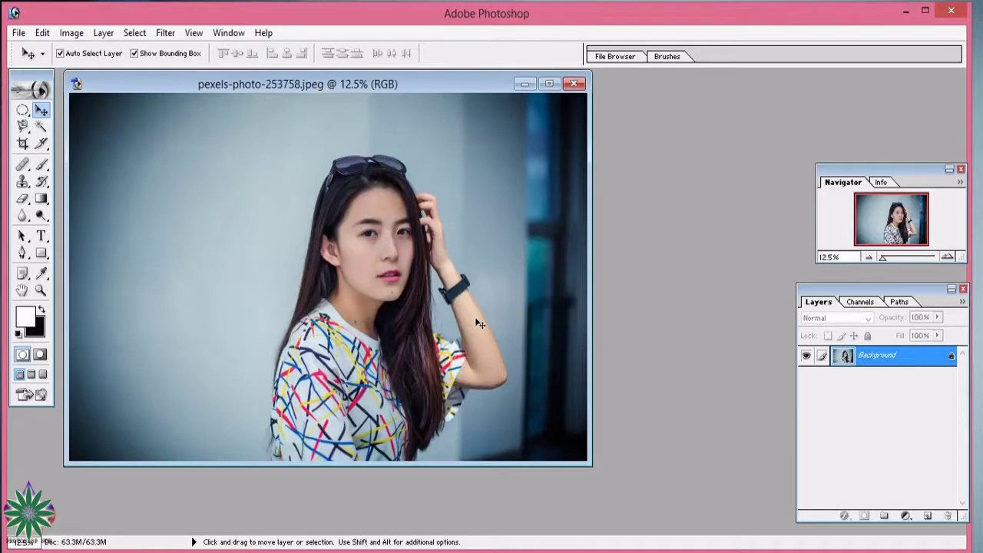
- Maximize the document window and duplicate the Background layer into 'Background copy'
click(548, 83)
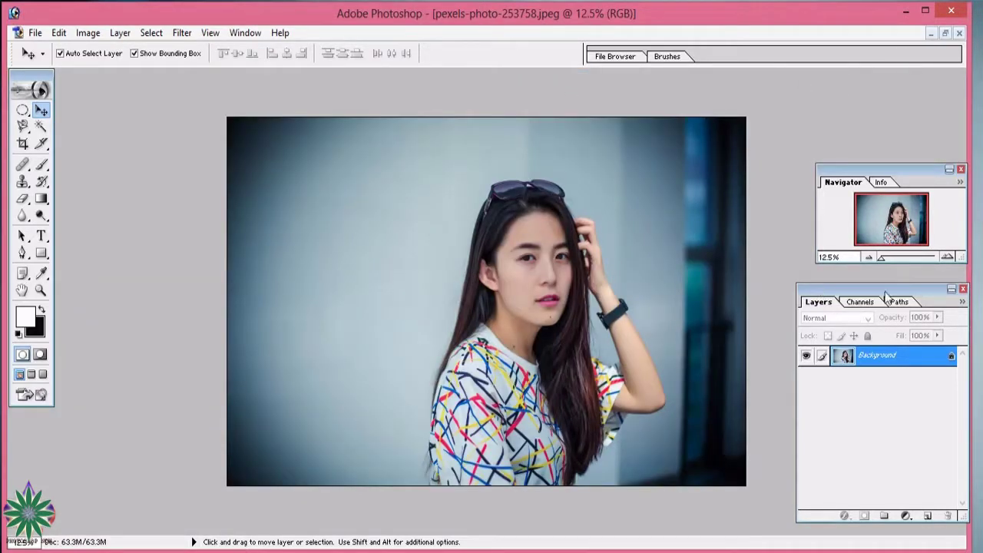
drag(914, 361, 930, 520)
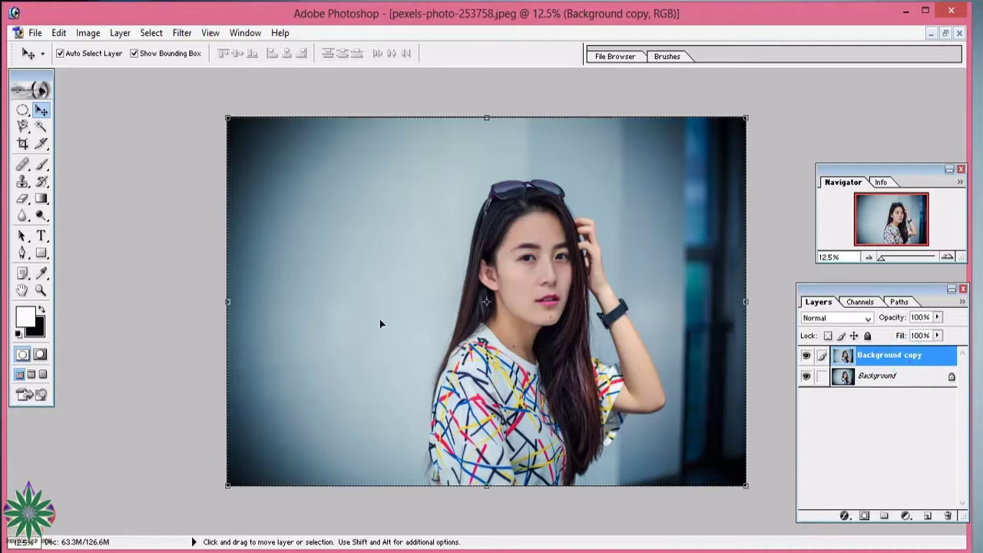
click(40, 290)
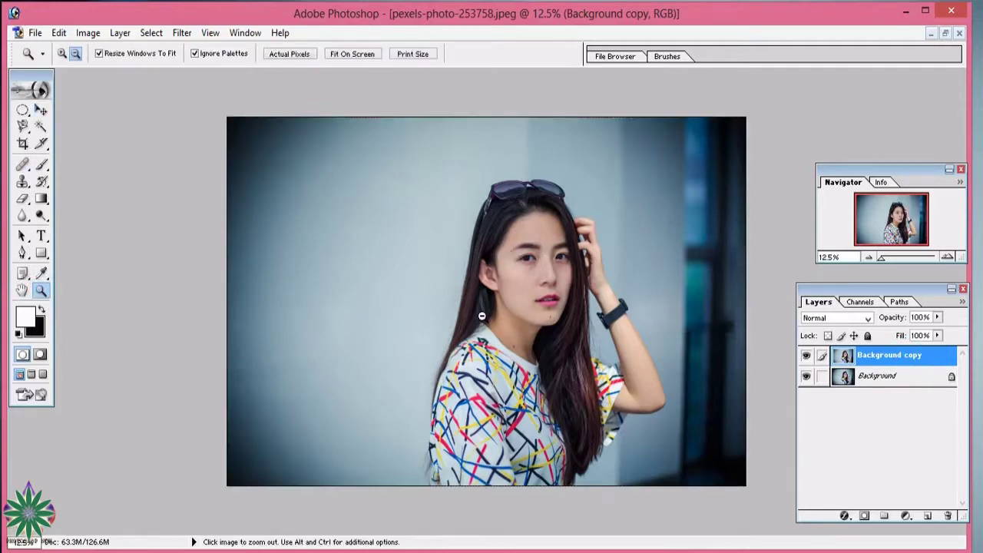
- Zoom into the portrait step by step up to 100%
click(63, 53)
click(507, 327)
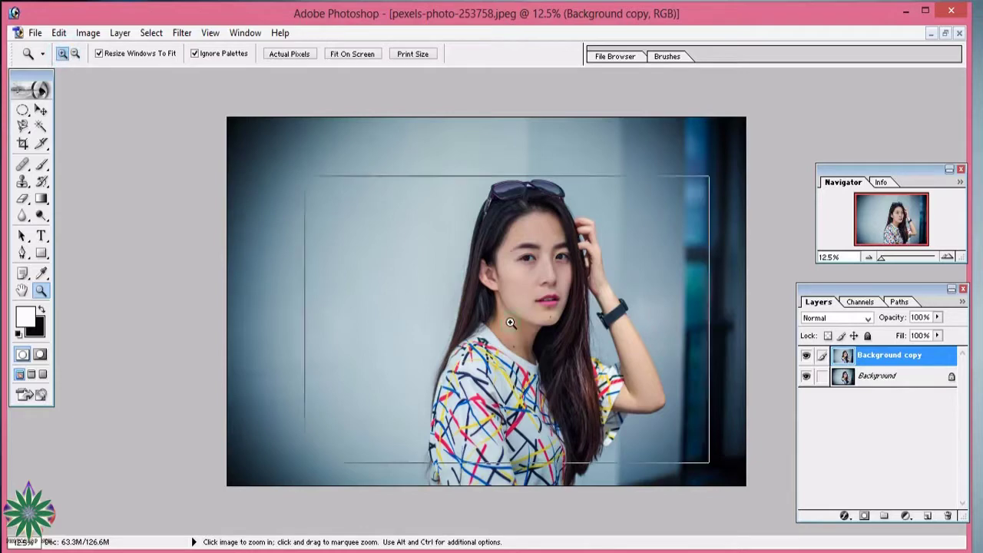
click(572, 299)
click(592, 273)
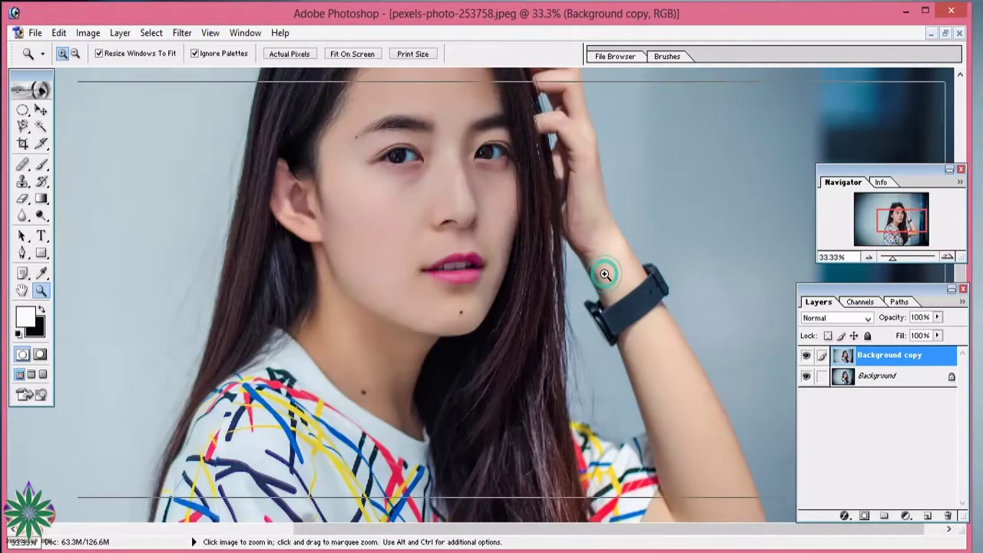
click(463, 286)
click(471, 410)
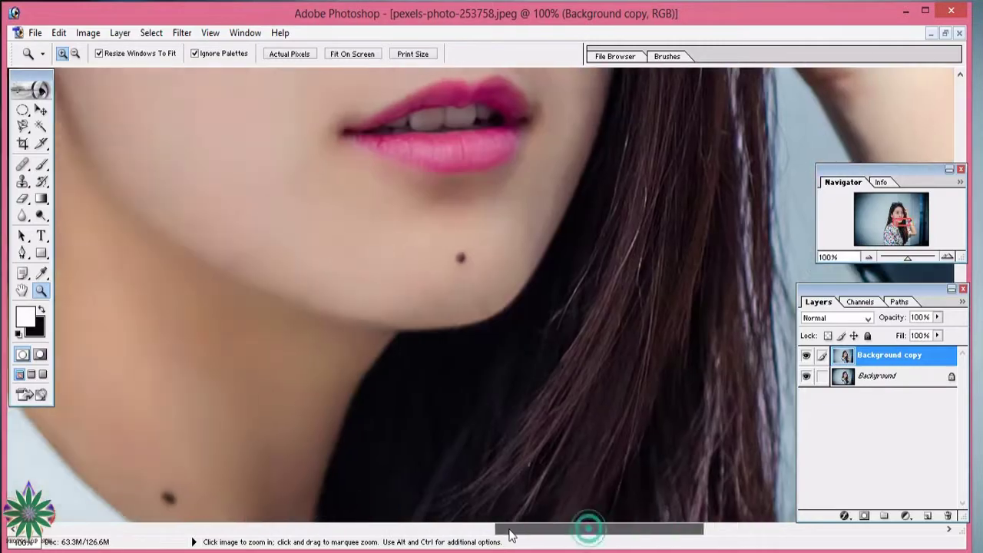
- Pan to the eyes and magnify them to 200%
drag(588, 528, 453, 530)
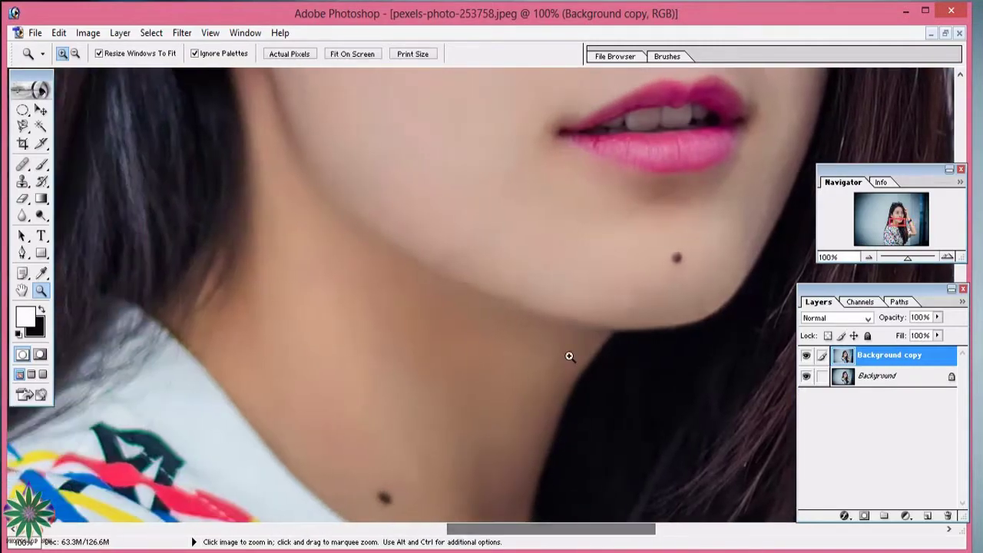
scroll(569, 353, up, 2)
scroll(569, 353, up, 4)
scroll(569, 351, up, 3)
scroll(568, 351, up, 3)
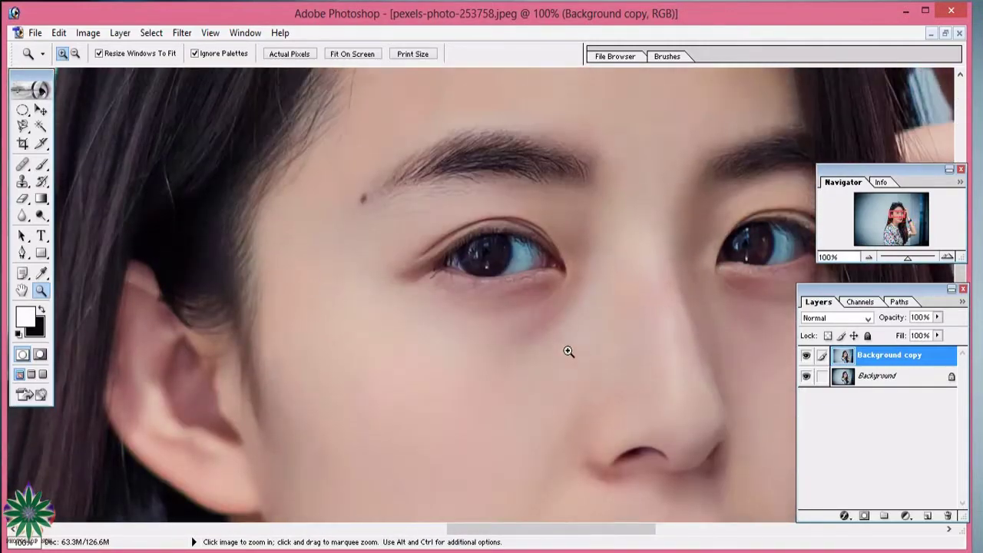
scroll(569, 351, up, 2)
scroll(569, 351, up, 1)
drag(601, 536, 635, 536)
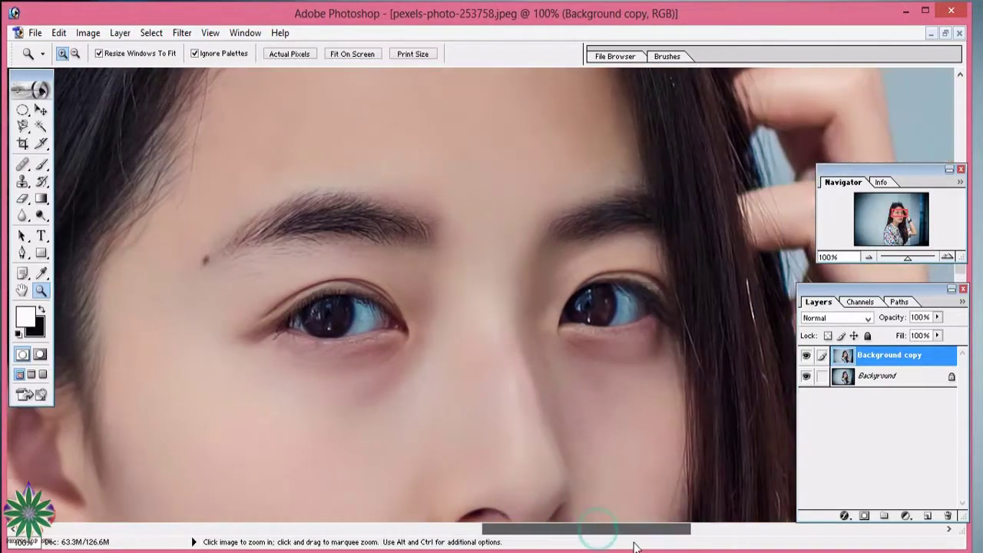
scroll(612, 487, up, 1)
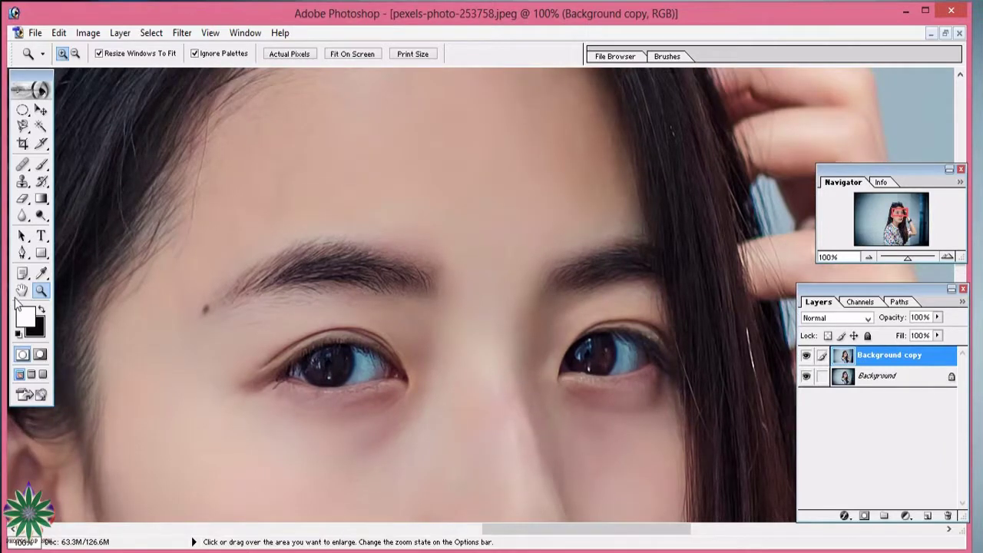
click(413, 390)
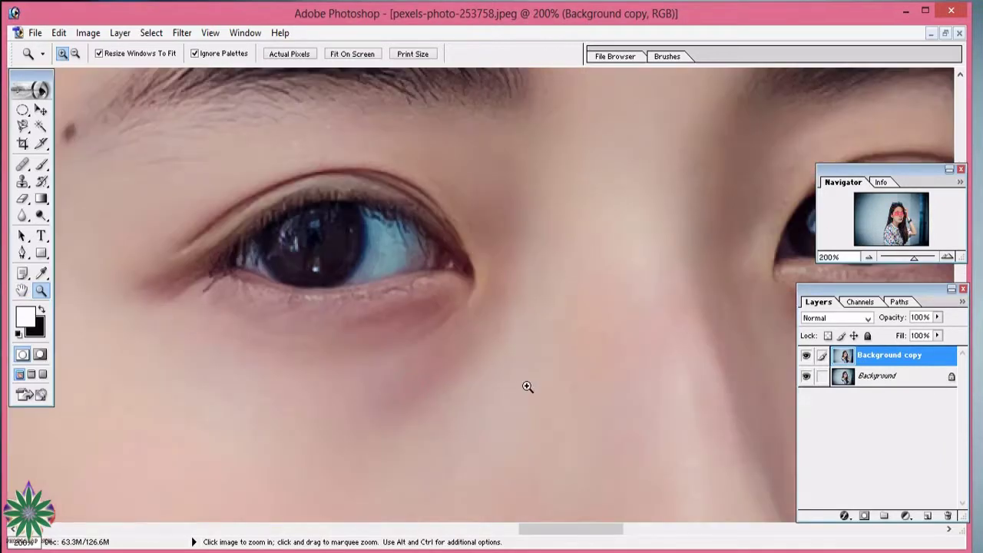
drag(575, 533, 588, 545)
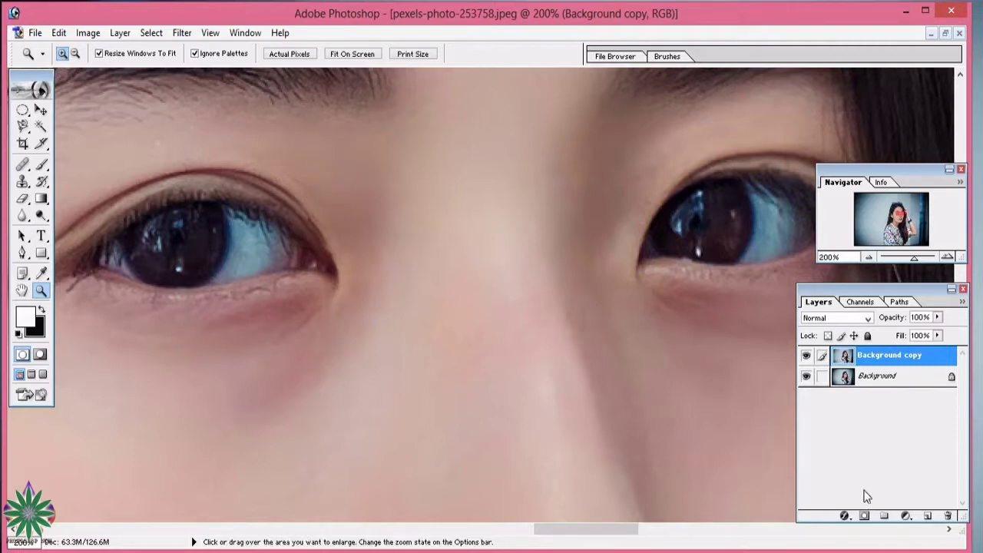
- Start a Pen path at the left iris's inner edge and trace its lower edge
click(23, 253)
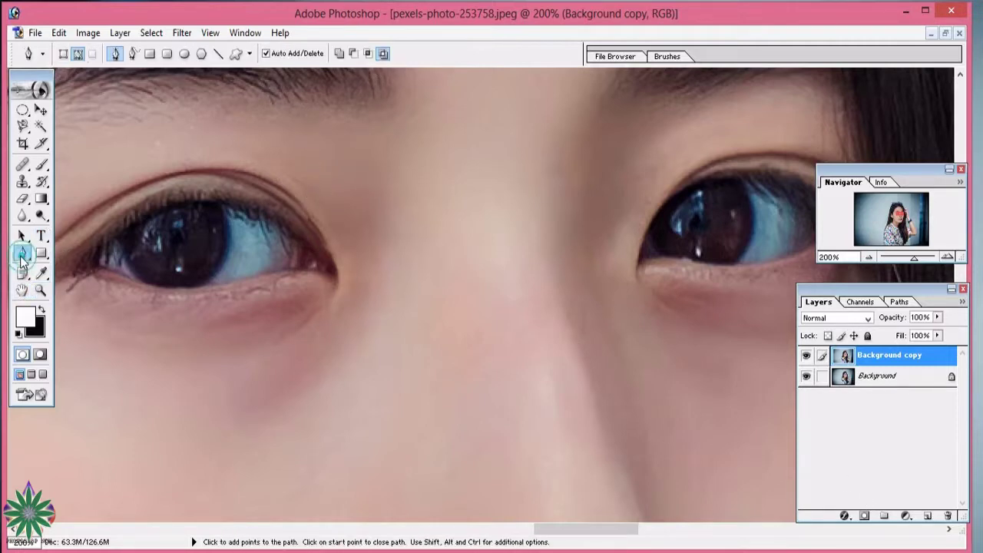
click(118, 248)
click(128, 268)
click(140, 280)
click(152, 286)
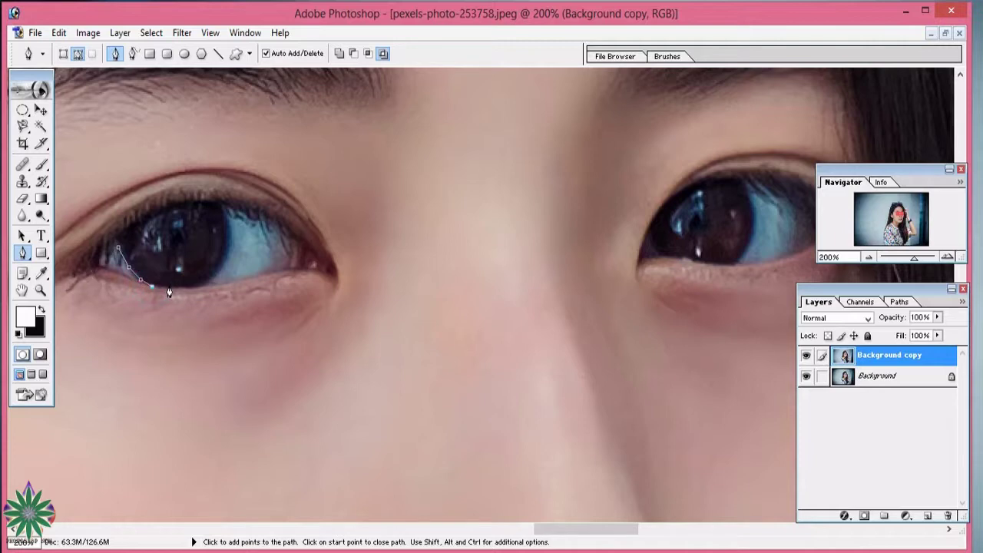
click(170, 286)
click(184, 286)
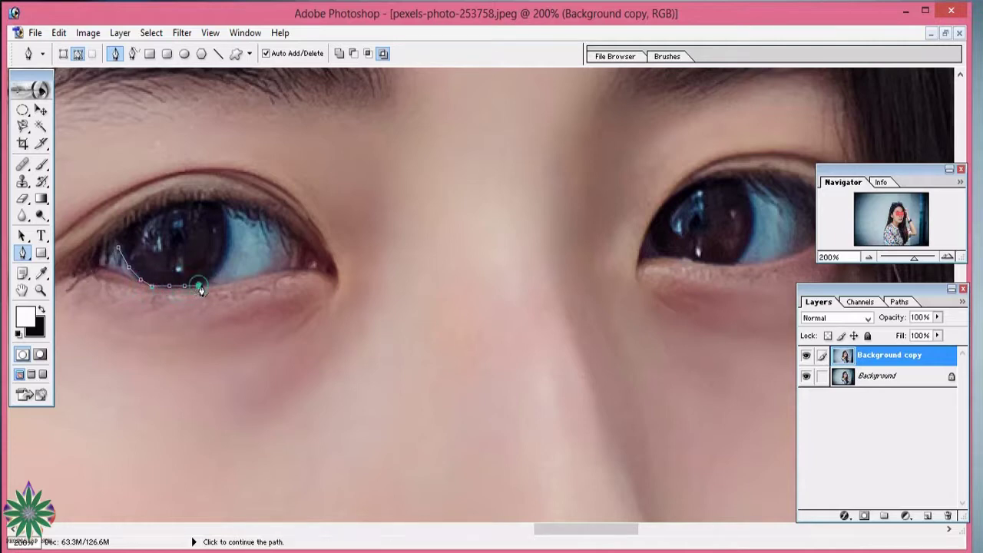
click(212, 276)
- Carry the path up and over the left iris's upper edge and close it
click(221, 266)
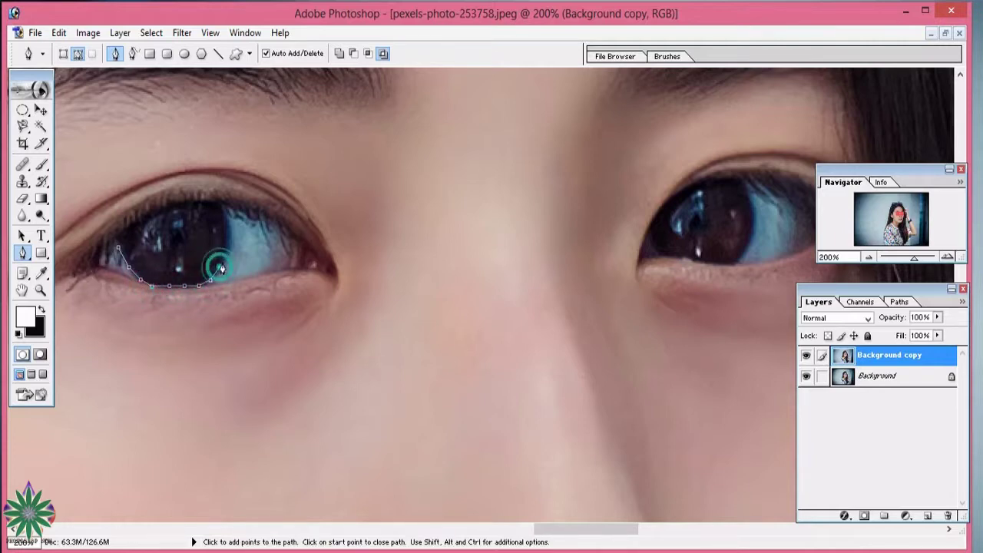
click(227, 252)
click(222, 211)
click(196, 200)
click(158, 208)
click(140, 218)
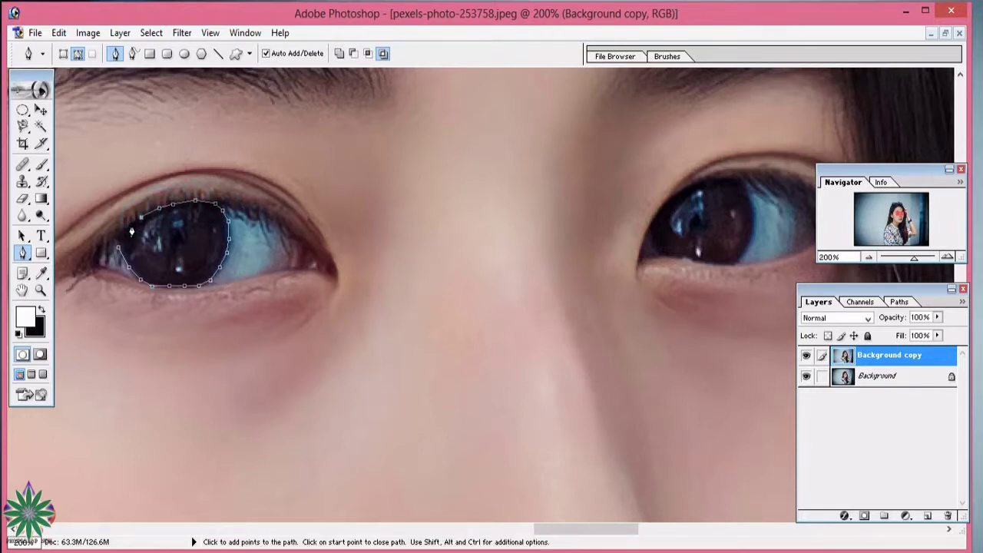
click(124, 231)
click(119, 249)
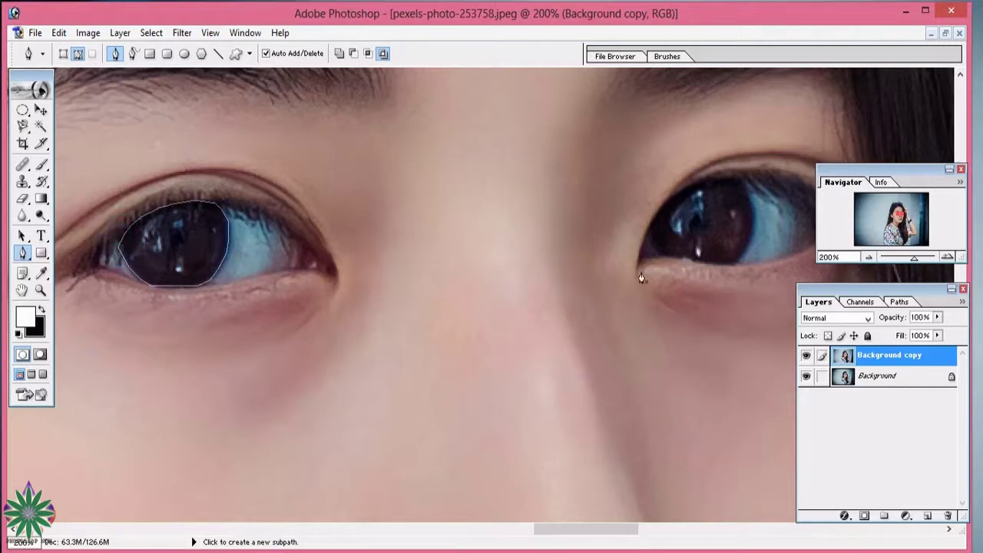
- Begin a second Pen path on the right iris, tracing along its lower lid
click(650, 230)
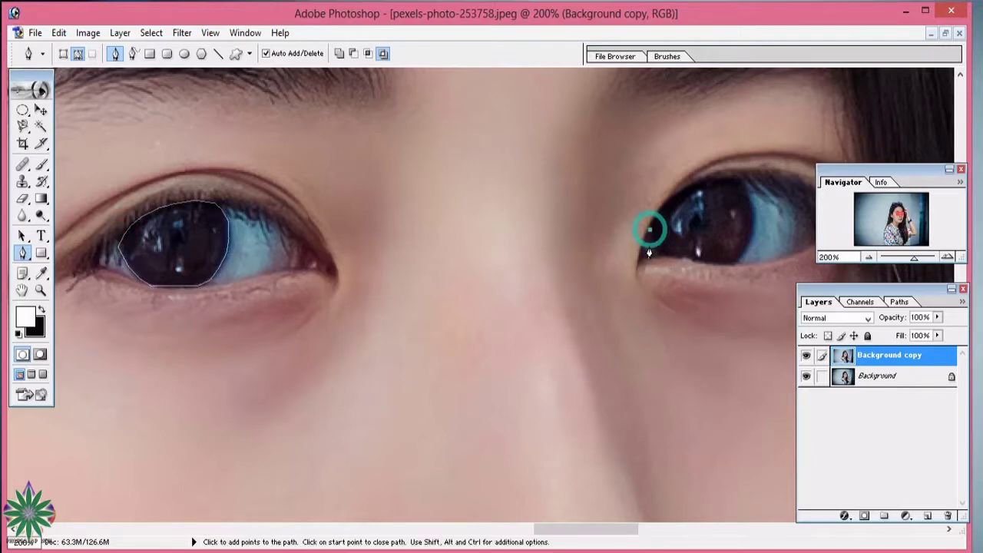
click(654, 247)
click(662, 255)
click(681, 256)
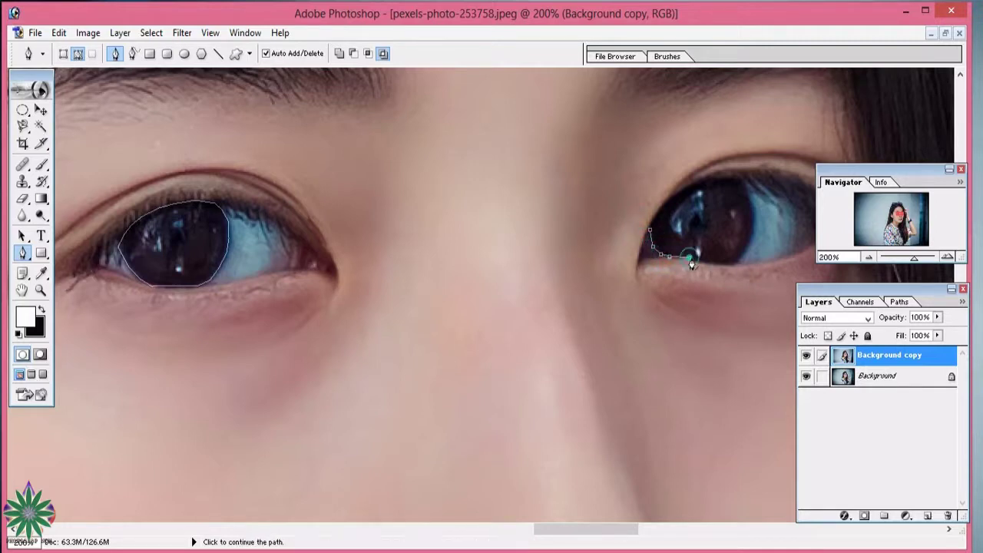
click(702, 263)
click(732, 262)
click(740, 257)
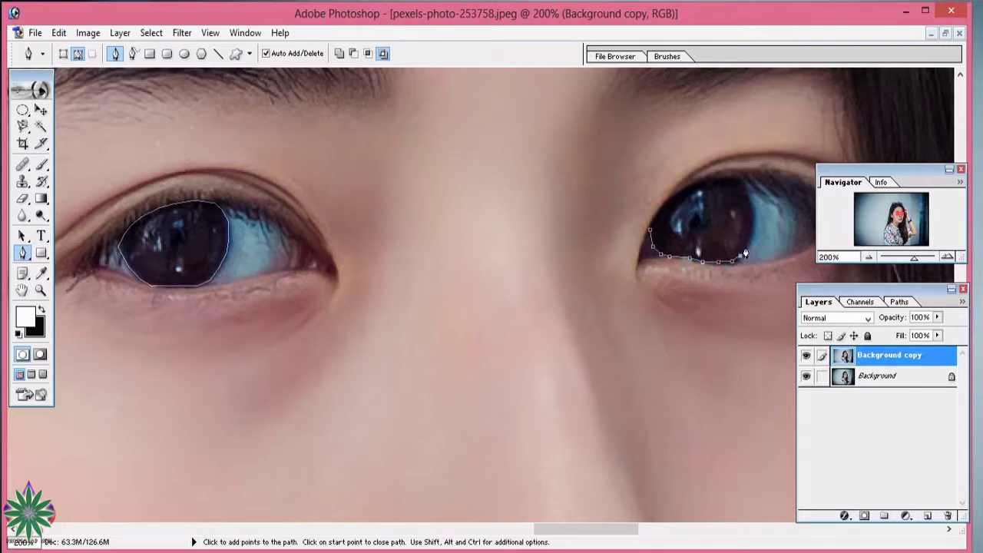
click(749, 244)
click(753, 231)
- Trace the right iris's upper edge, close it, and load both outlines as a selection
click(755, 220)
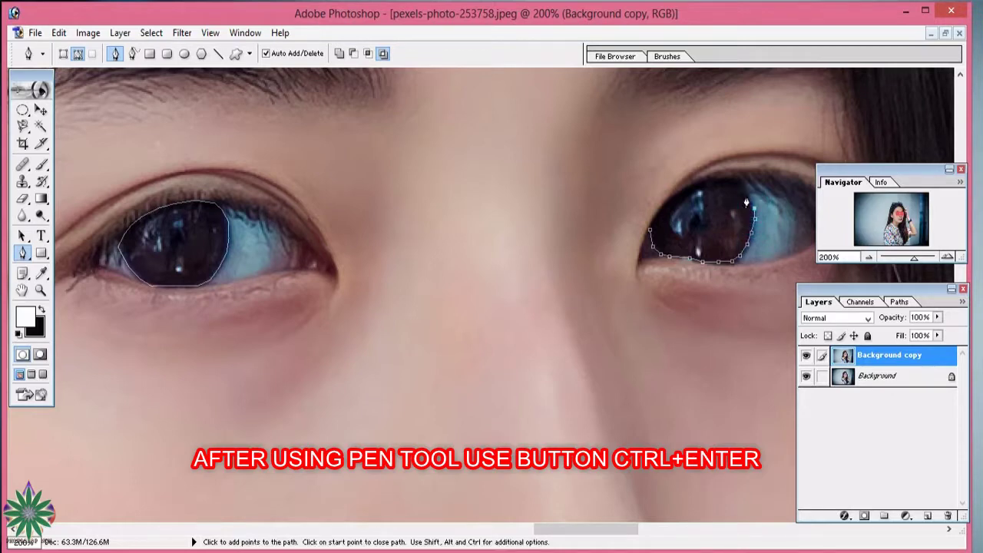
click(749, 197)
click(743, 184)
click(735, 179)
click(705, 181)
click(682, 190)
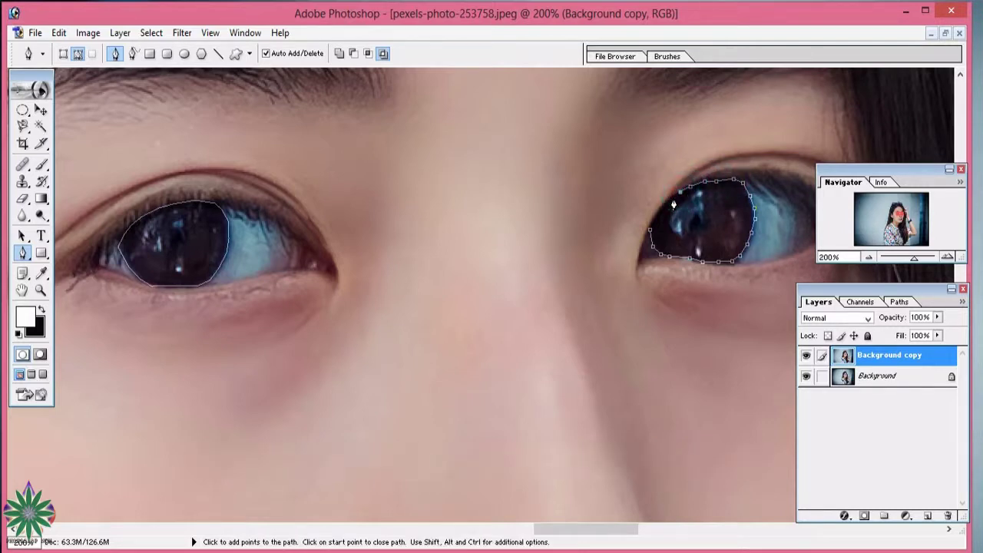
click(658, 208)
click(656, 217)
click(652, 222)
click(651, 231)
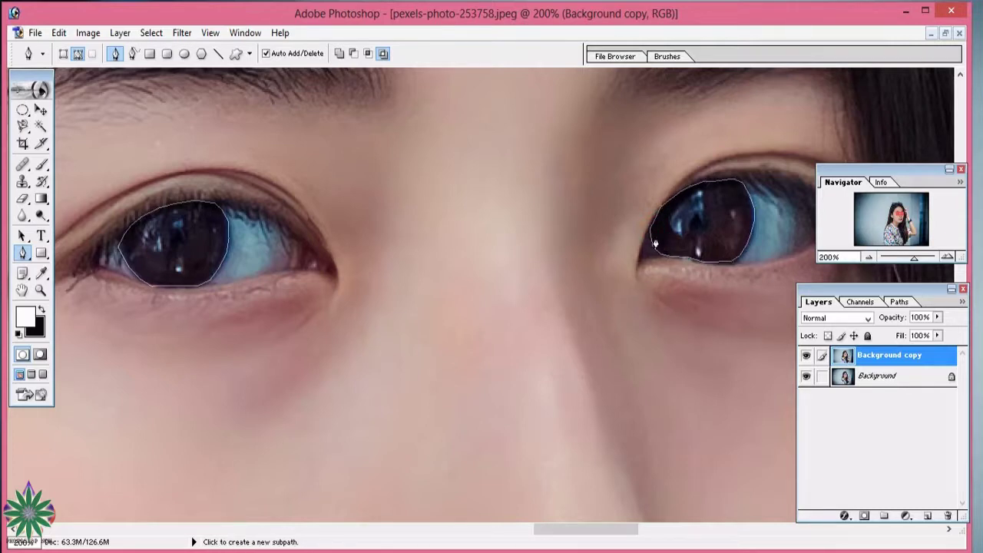
key(ctrl+Return)
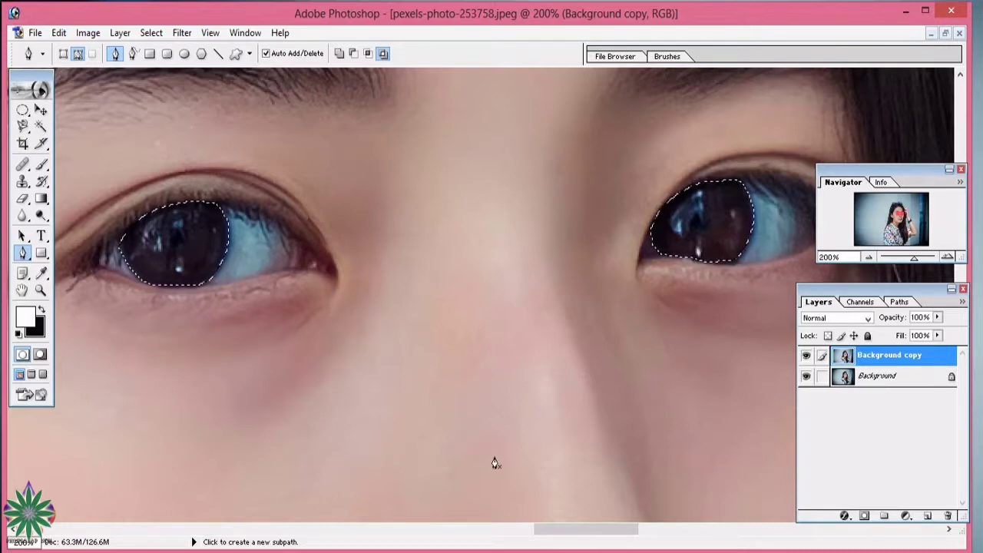
- Add a Solid Color fill layer in cyan 1FE0EC over the selected irises
click(904, 518)
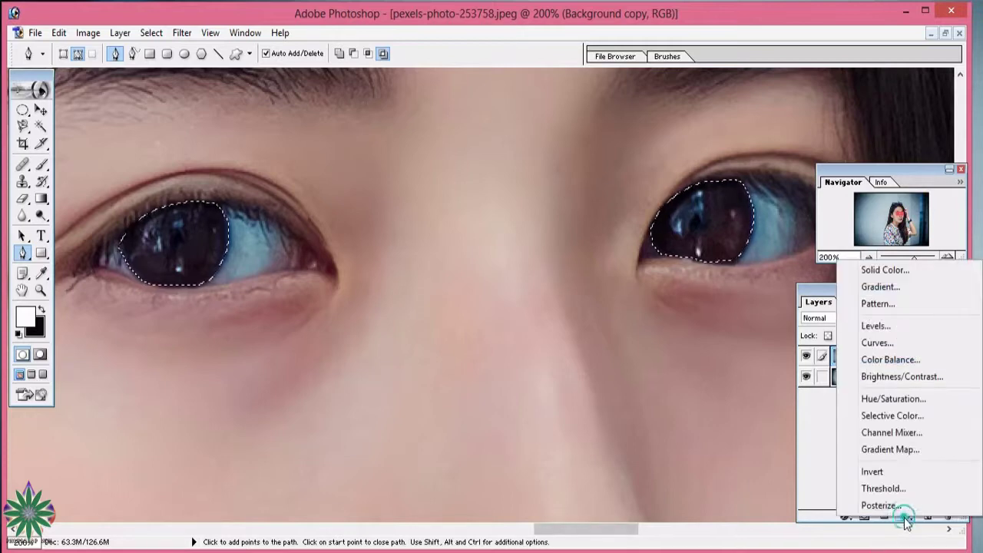
click(922, 277)
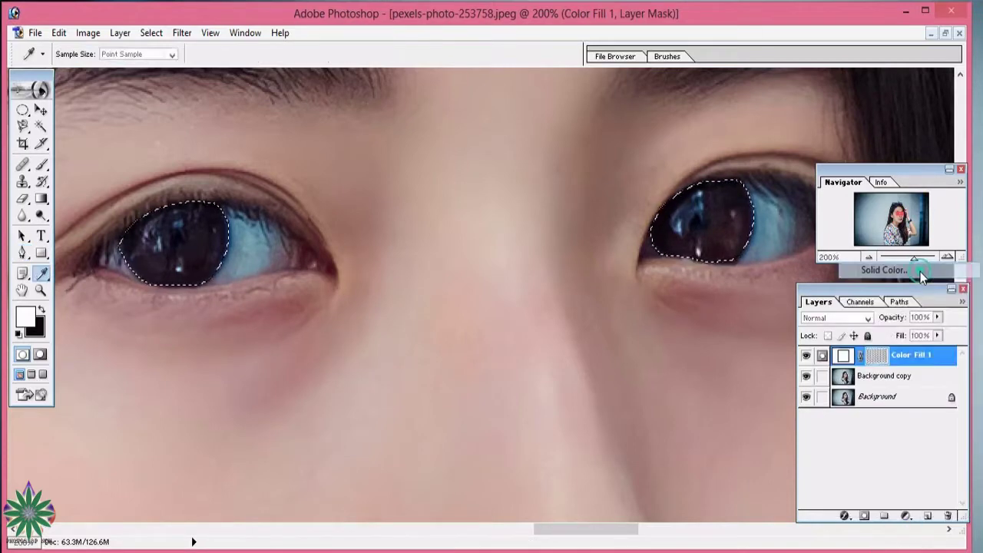
mouse_move(861, 114)
mouse_down()
mouse_move(412, 272)
mouse_move(427, 273)
mouse_up()
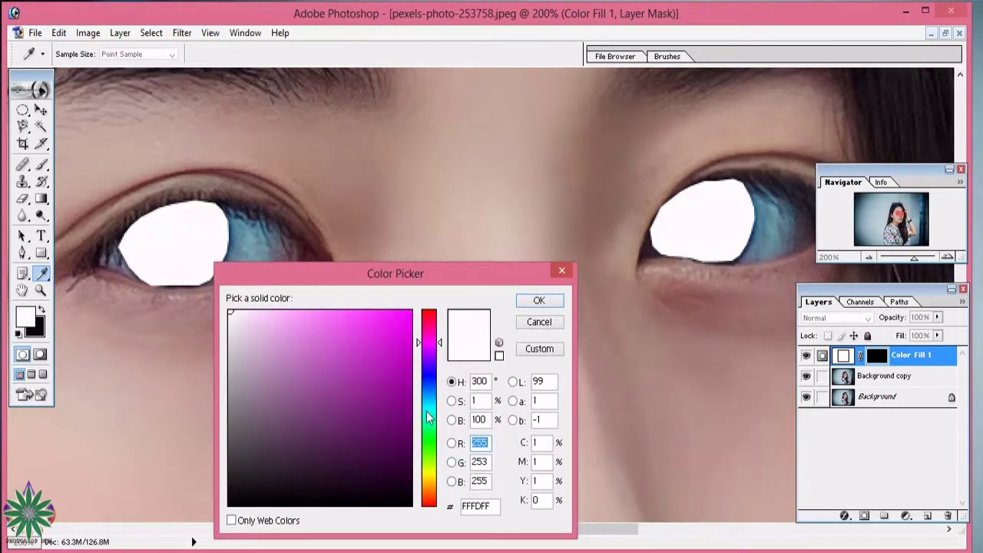
drag(428, 418, 428, 411)
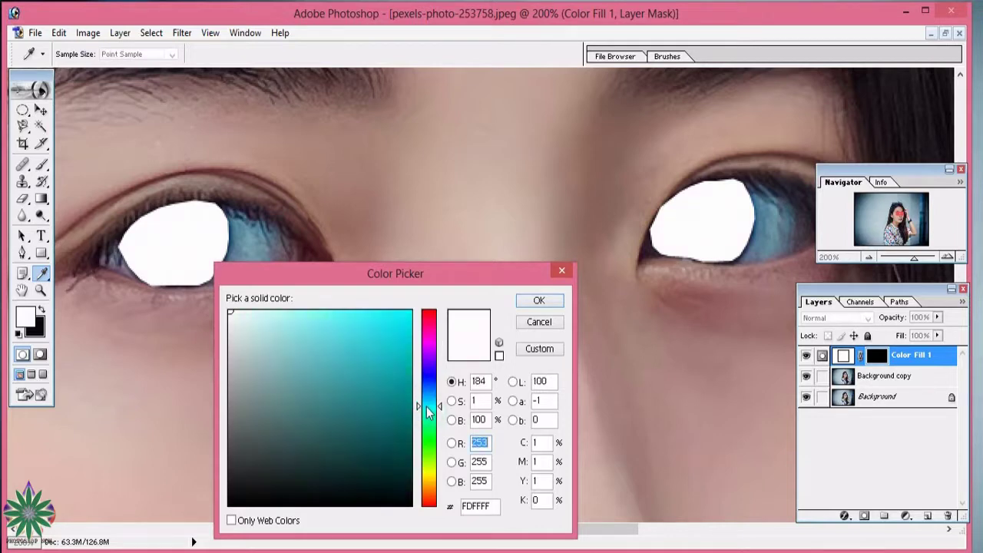
click(388, 325)
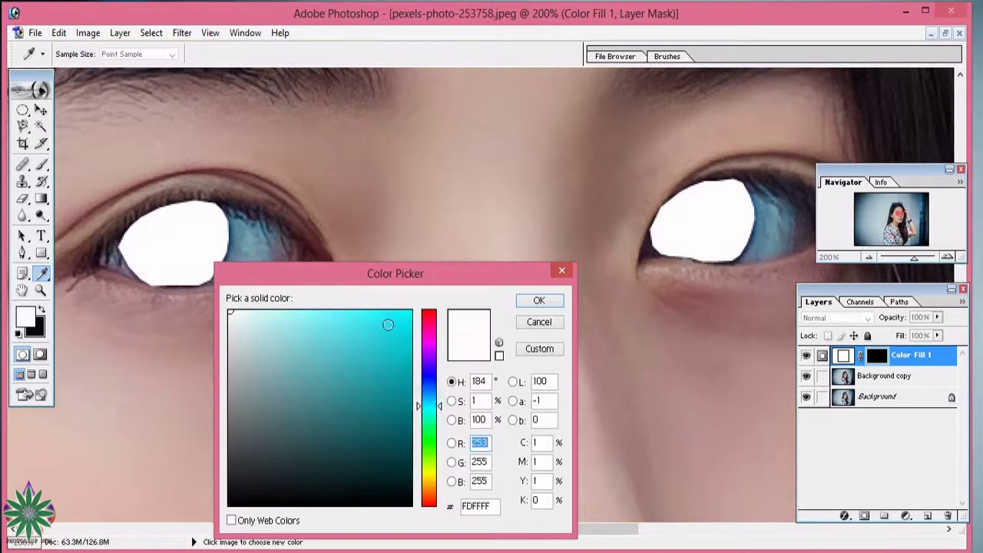
click(541, 301)
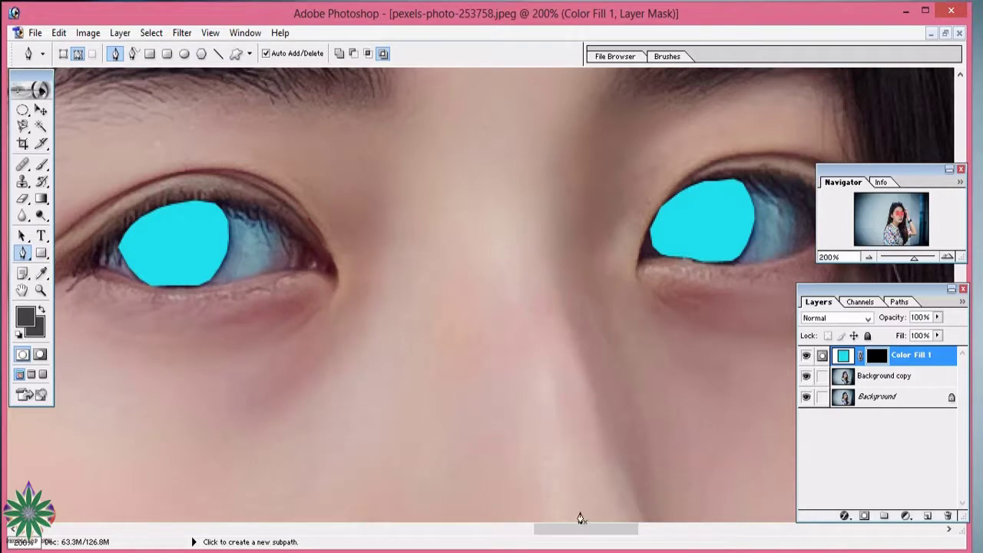
- Select the Color Fill 1 mask, zoom out to 100%, and undo a stray brush stroke
click(880, 352)
key(z)
alt+click(331, 431)
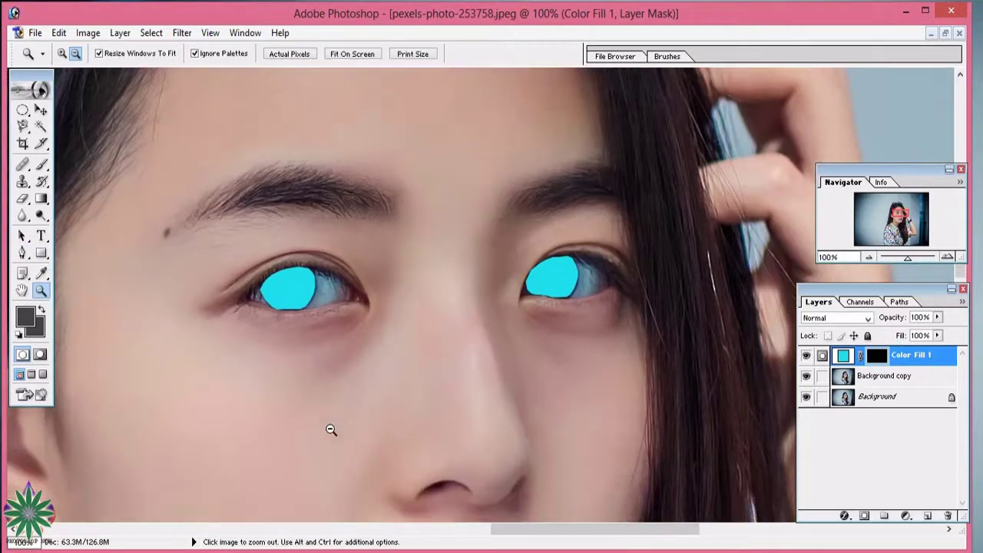
click(42, 164)
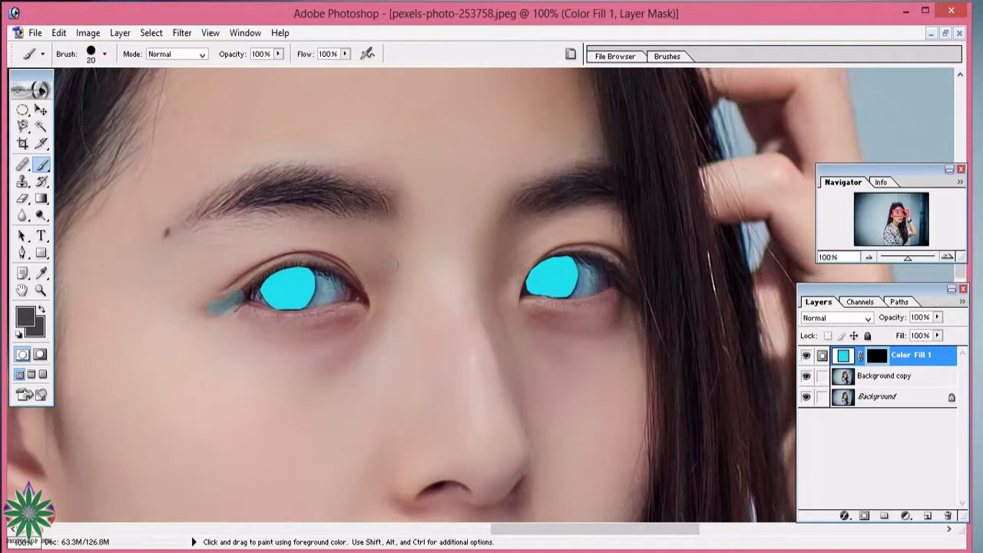
key(ctrl+z)
- Set the brush to 18% opacity and 20% flow, then paint lightly along the left lower eyelid
click(937, 316)
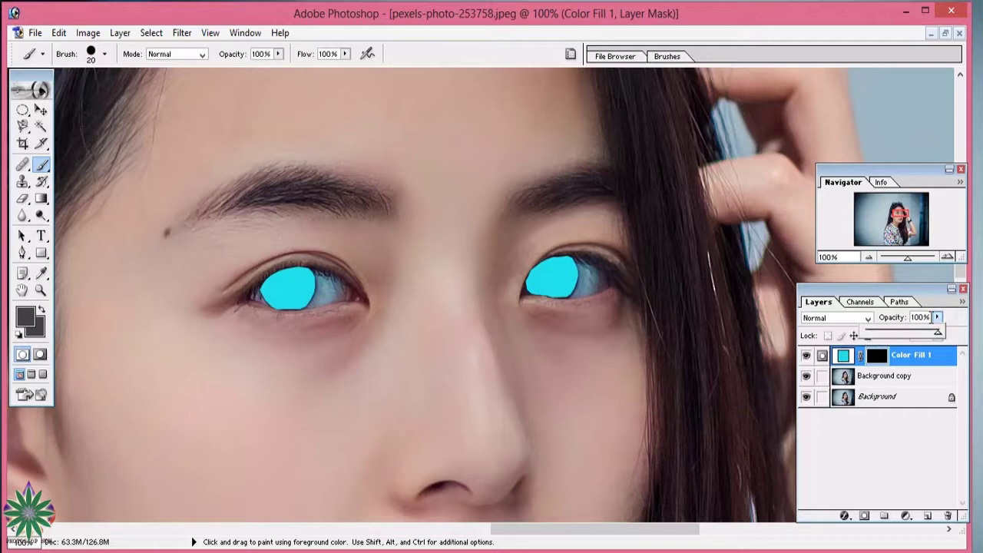
click(279, 53)
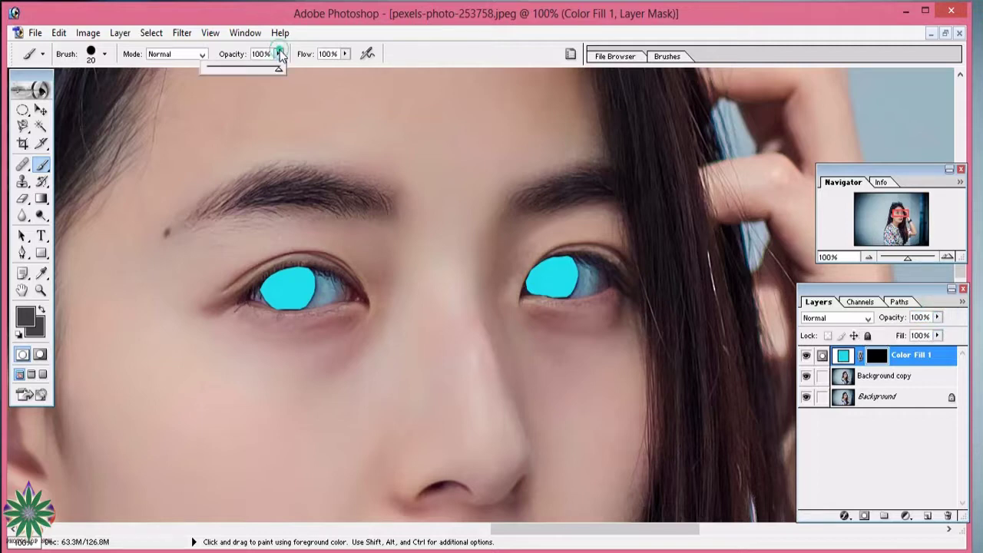
click(220, 68)
click(219, 300)
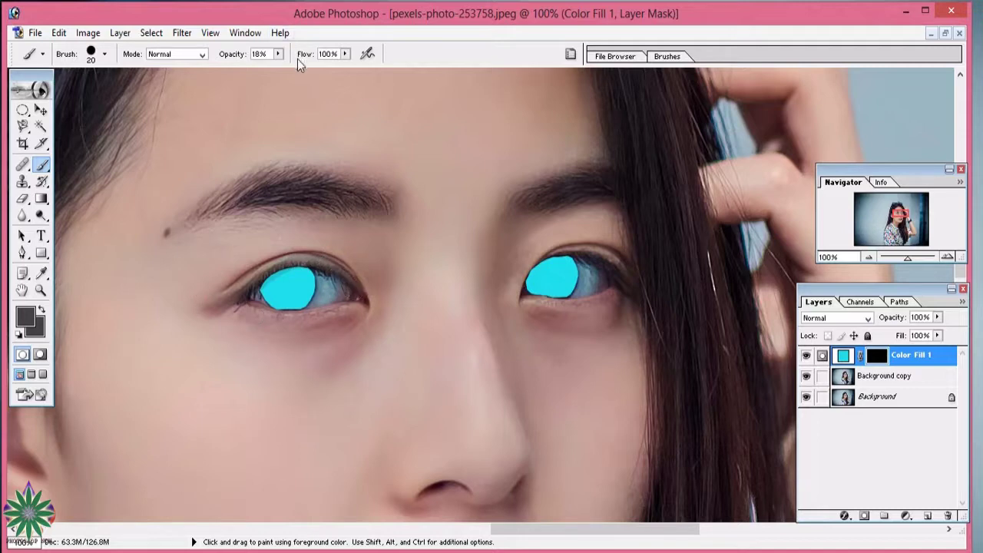
click(344, 54)
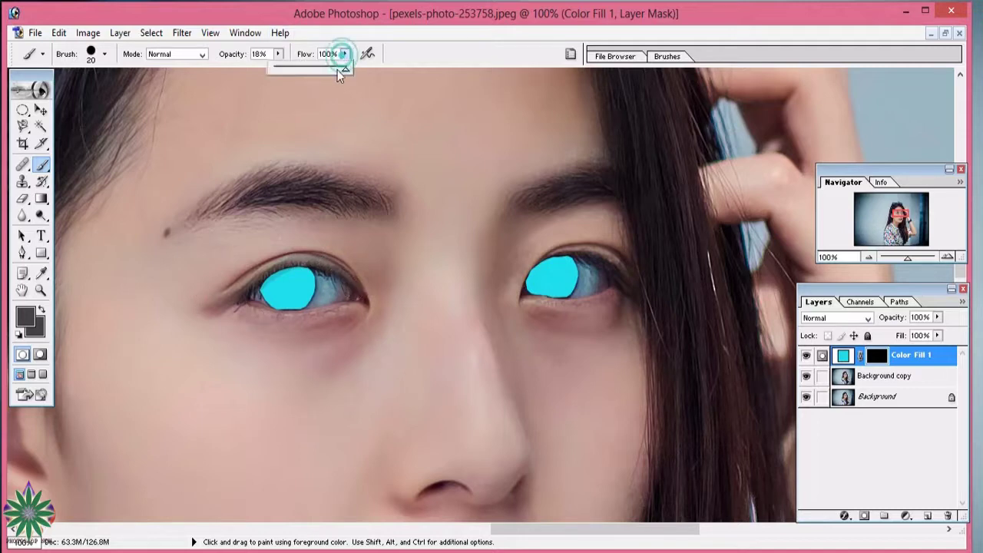
click(290, 68)
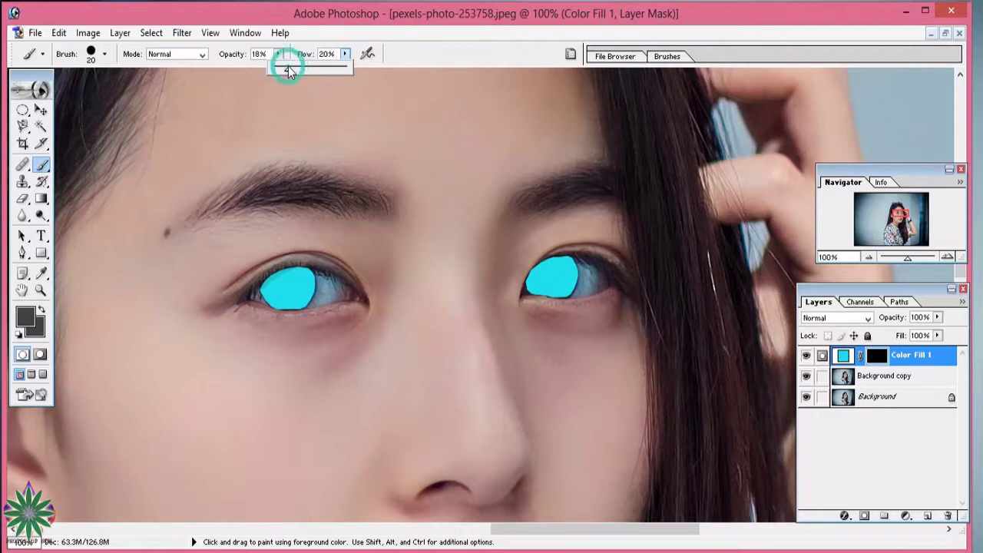
click(236, 302)
drag(235, 303, 258, 315)
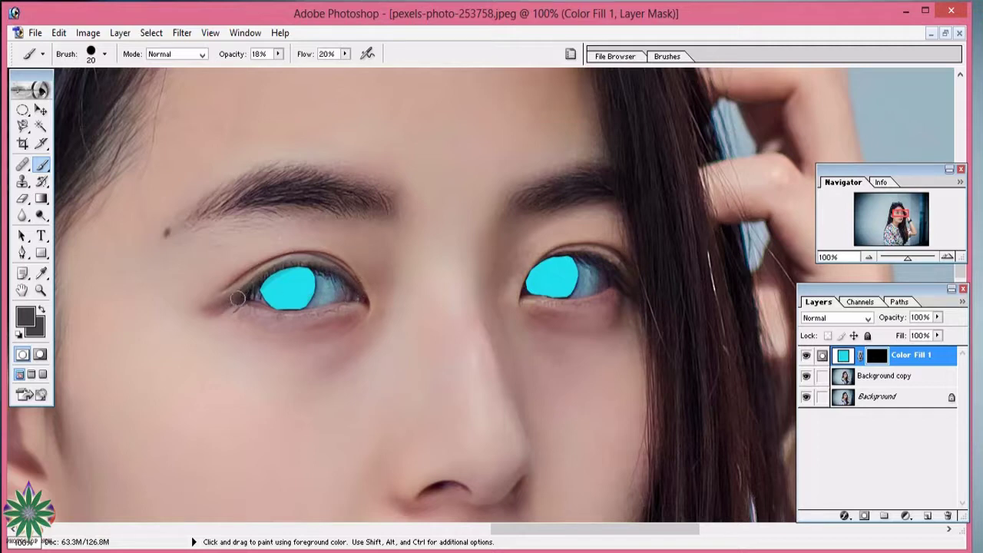
- Touch up both eye corners, then raise brush opacity to 35% and then 54%
drag(237, 298, 253, 287)
drag(523, 291, 514, 290)
click(278, 54)
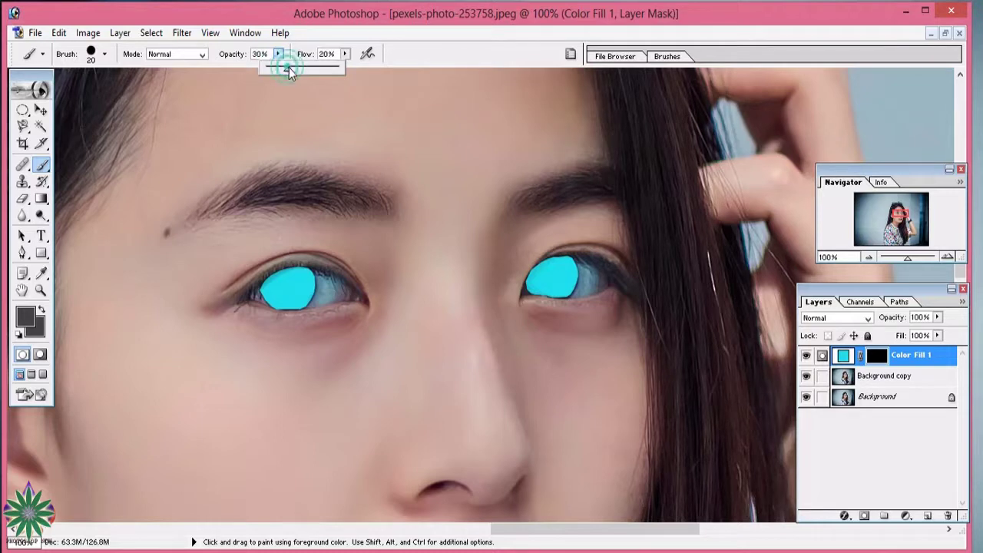
click(178, 239)
click(278, 55)
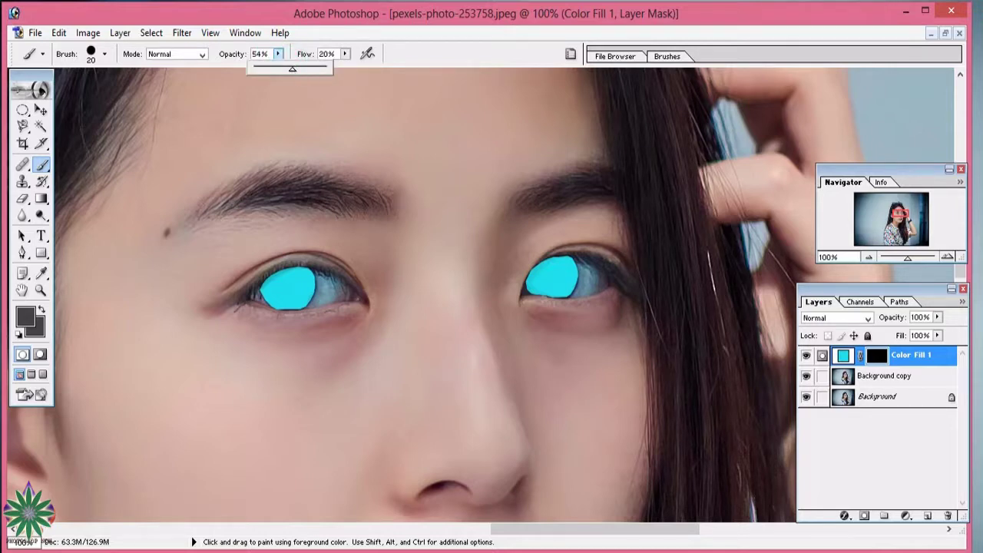
click(191, 218)
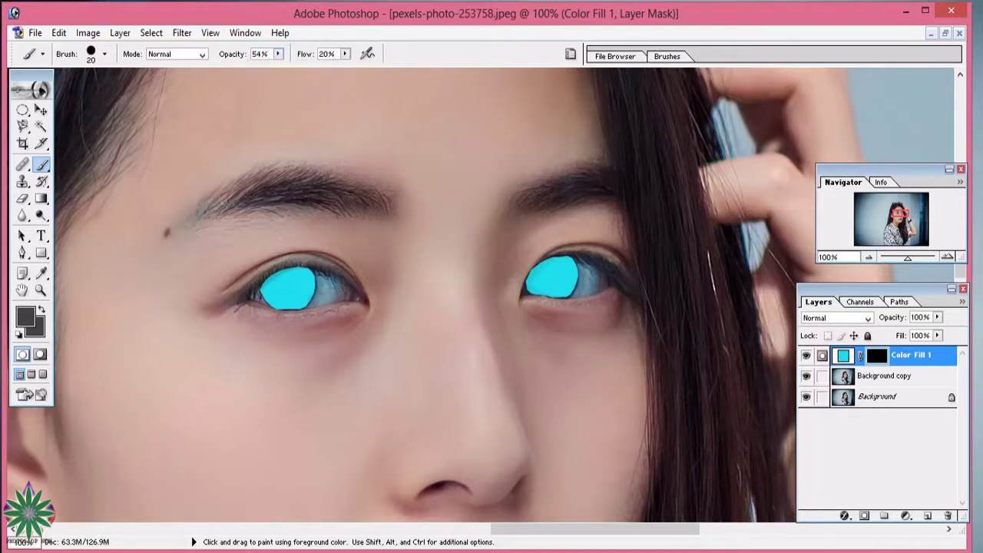
- Paint cyan onto the left and right eyebrows on the Color Fill 1 mask
mouse_move(250, 188)
mouse_down()
mouse_move(311, 186)
mouse_move(381, 206)
mouse_move(248, 202)
mouse_move(303, 190)
mouse_move(369, 203)
mouse_up()
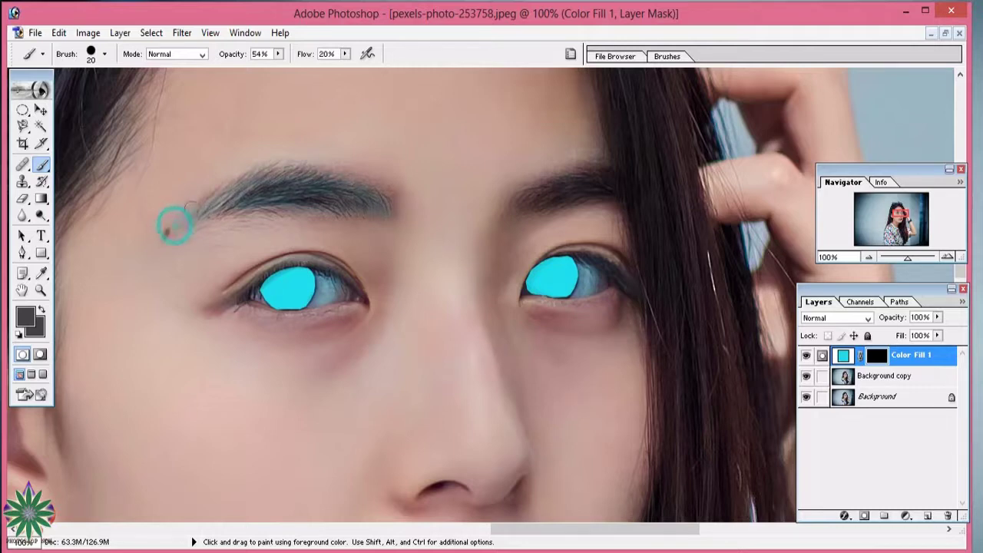
drag(171, 220, 196, 203)
mouse_move(514, 201)
mouse_down()
mouse_move(558, 182)
mouse_move(618, 189)
mouse_up()
mouse_move(530, 209)
mouse_down()
mouse_move(610, 192)
mouse_move(541, 201)
mouse_move(608, 172)
mouse_move(580, 170)
mouse_up()
- Tint the upper eyelids and the area beside the right iris cyan
scroll(456, 342, down, 2)
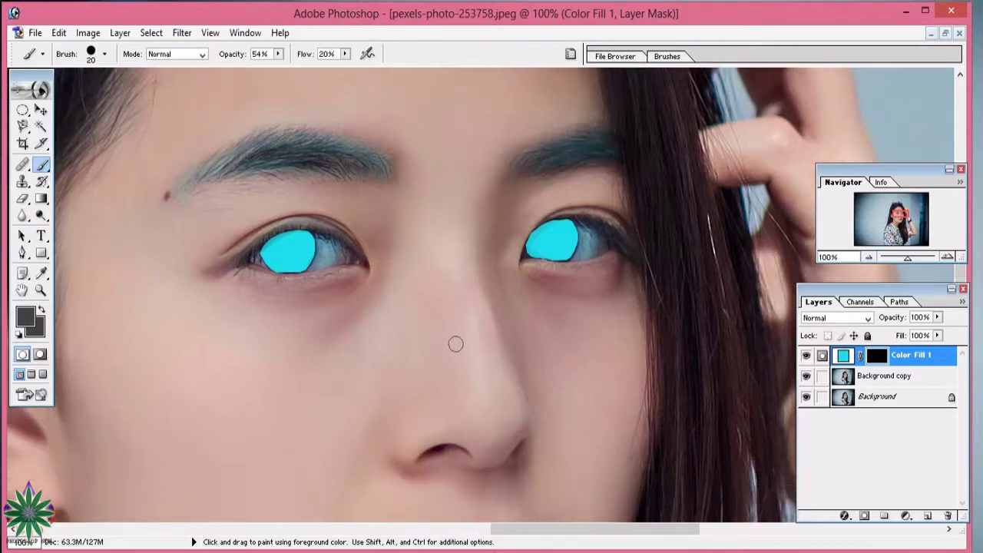
scroll(455, 346, down, 4)
scroll(455, 344, up, 1)
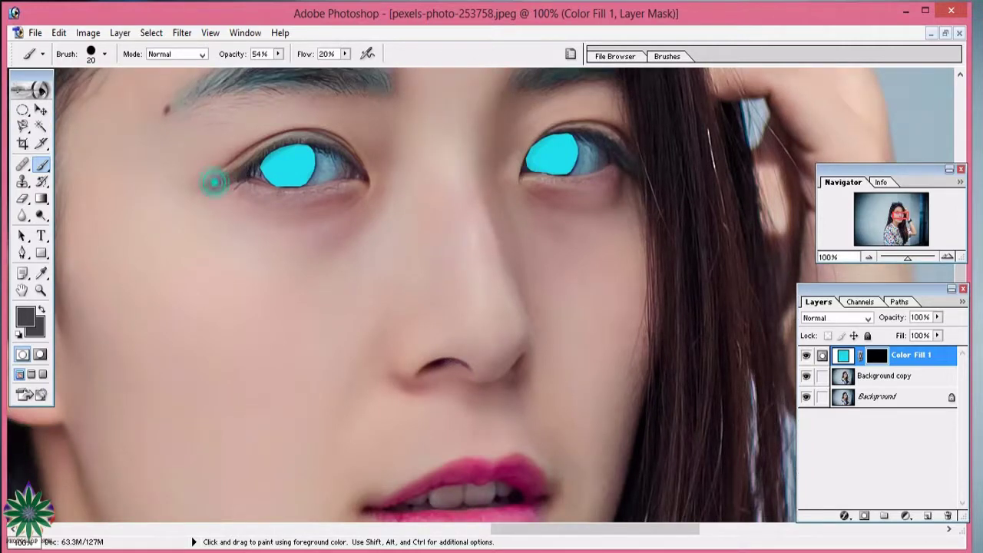
drag(215, 181, 254, 163)
mouse_move(605, 170)
mouse_down()
mouse_move(604, 143)
mouse_move(581, 143)
mouse_move(632, 168)
mouse_up()
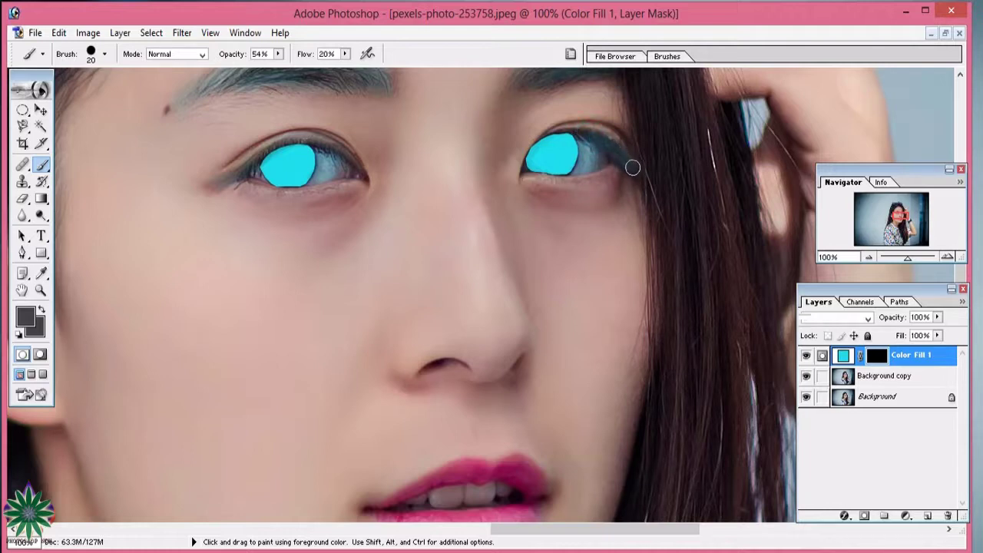
scroll(632, 167, up, 3)
scroll(692, 139, up, 5)
scroll(768, 108, up, 4)
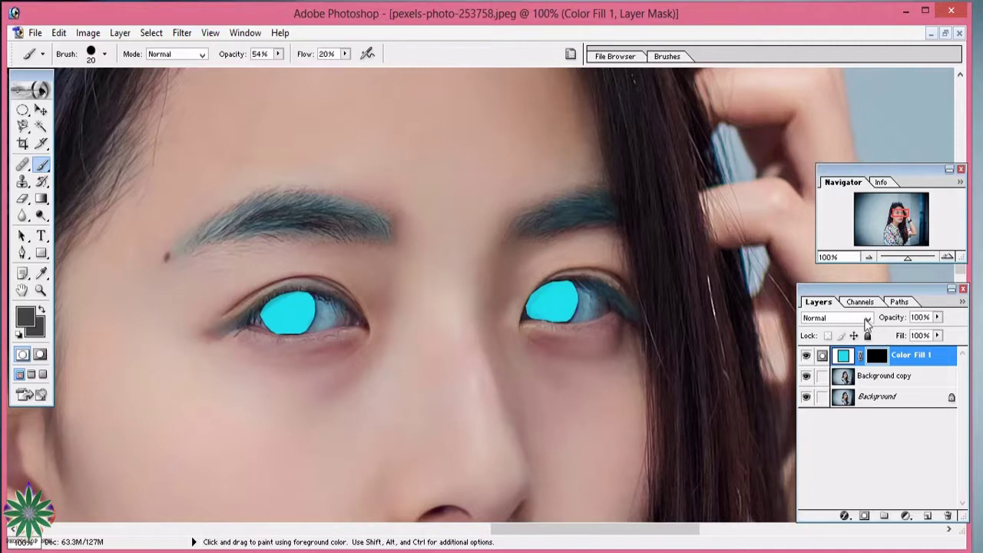
- Set Color Fill 1 to Soft Light blend mode at 64% opacity
click(868, 319)
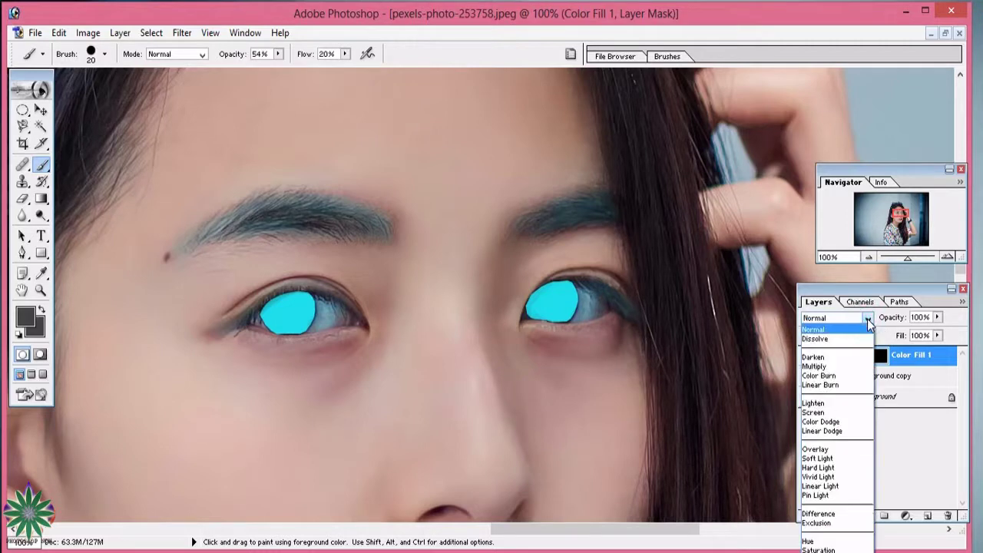
click(827, 459)
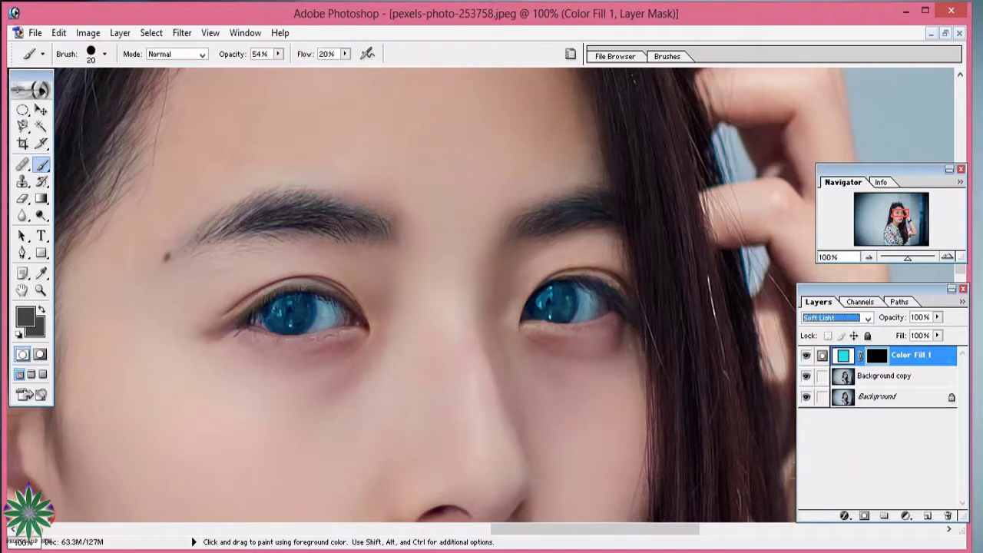
click(937, 317)
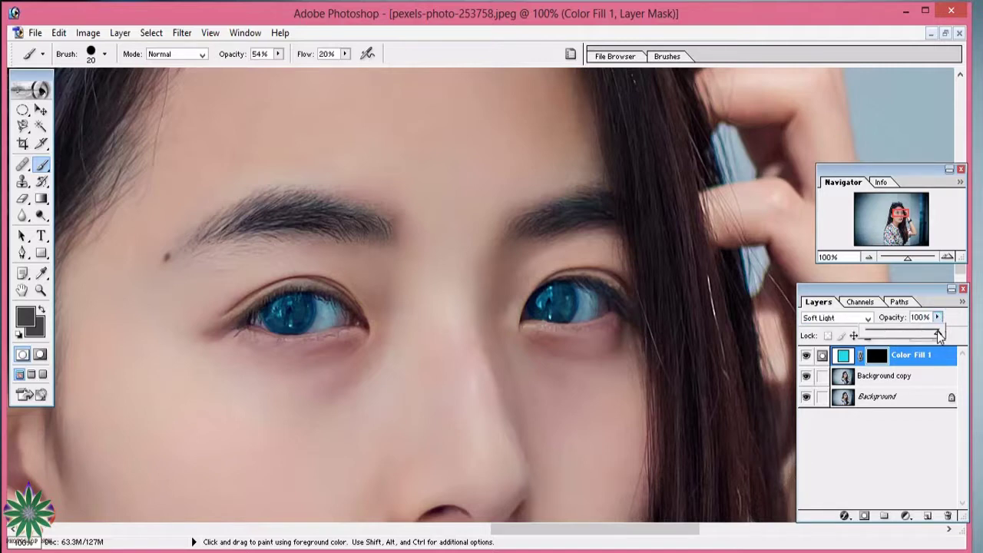
drag(927, 332, 919, 338)
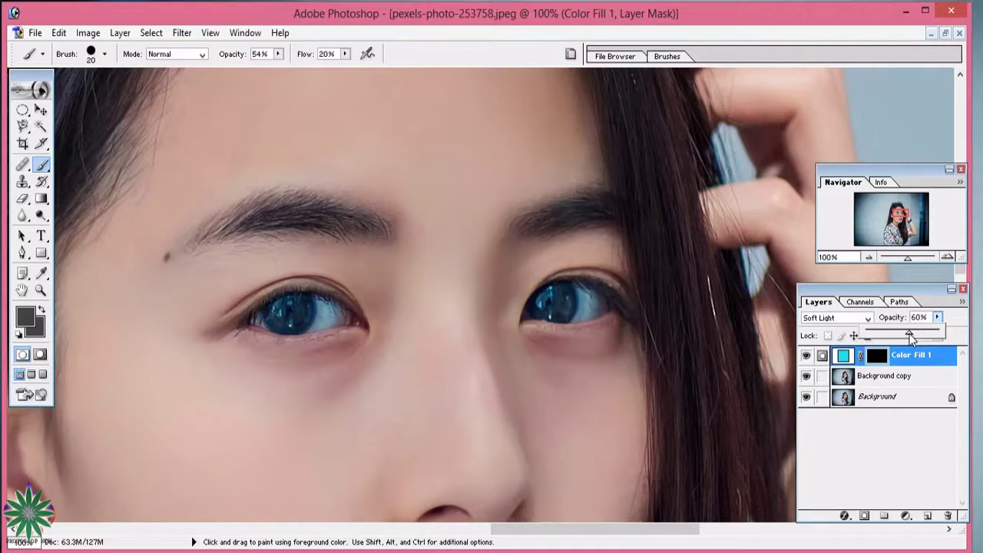
drag(911, 338, 914, 339)
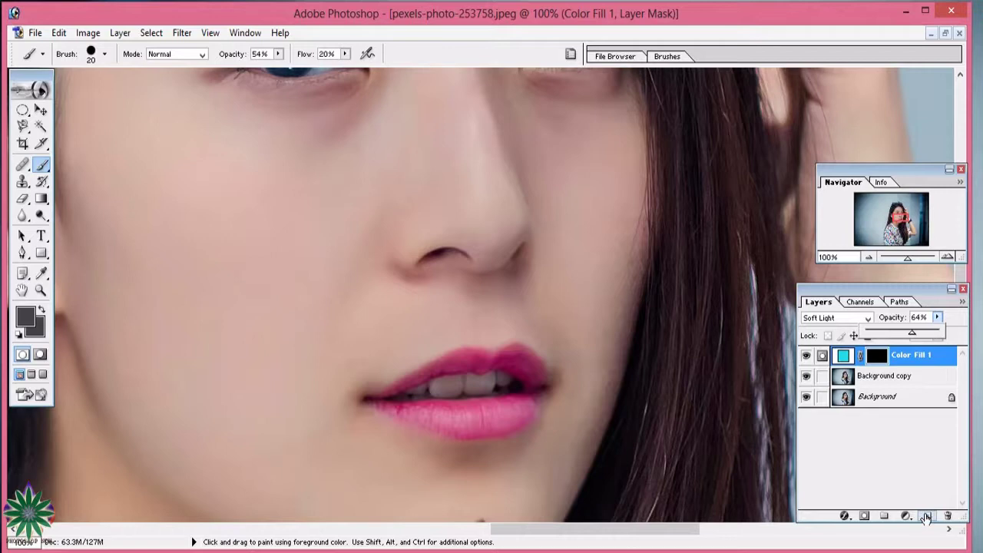
- Add an empty Layer 1 above Color Fill 1 and zoom in to 300% on the lips
click(926, 516)
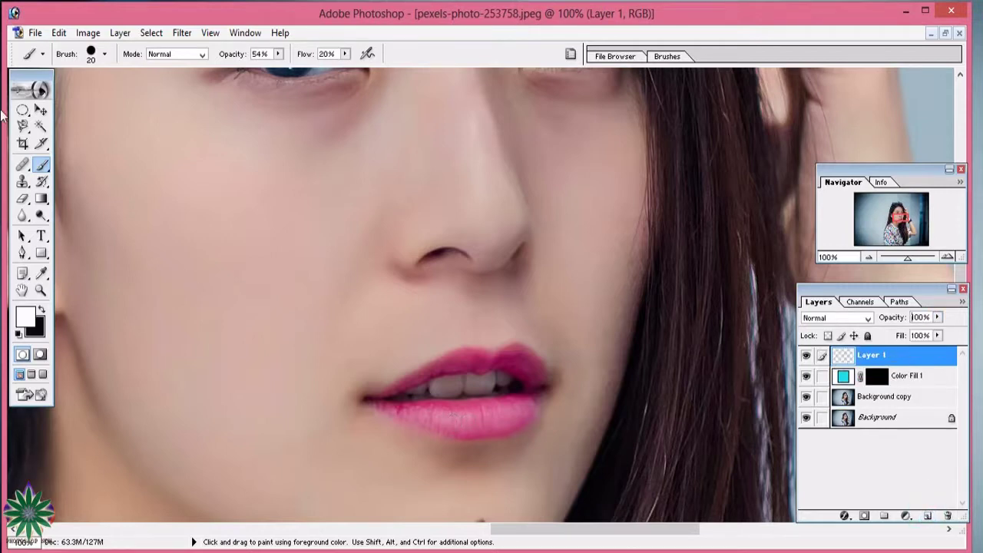
click(22, 253)
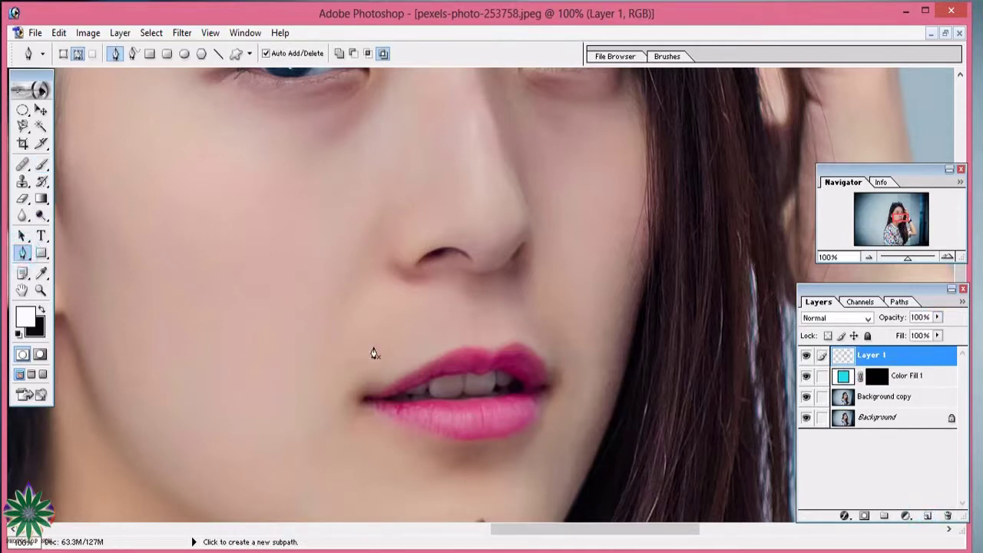
click(42, 291)
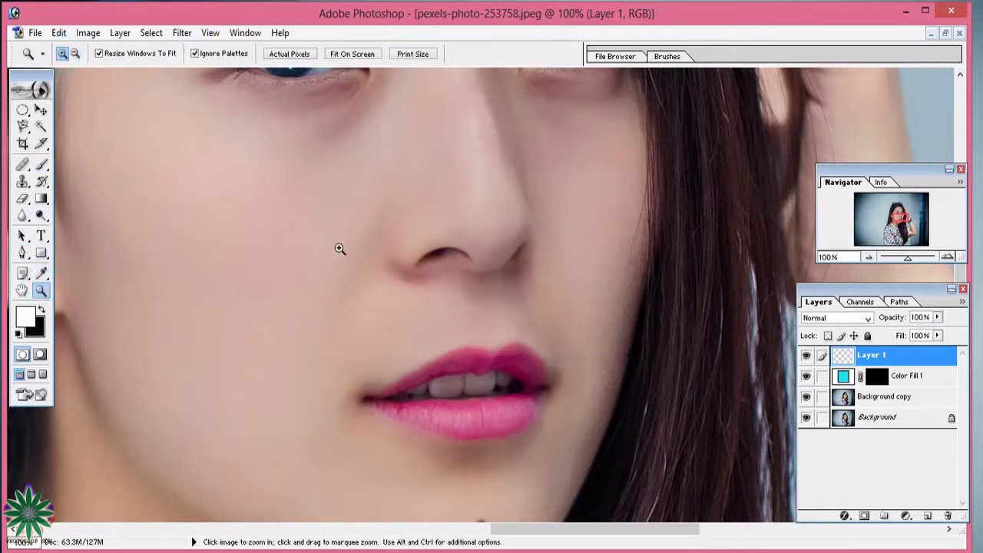
click(411, 287)
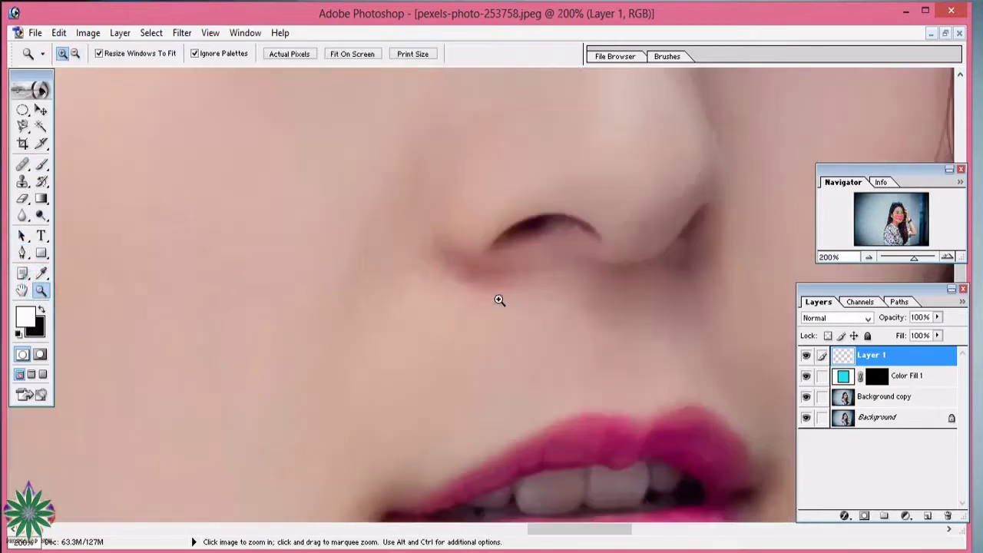
scroll(607, 334, down, 5)
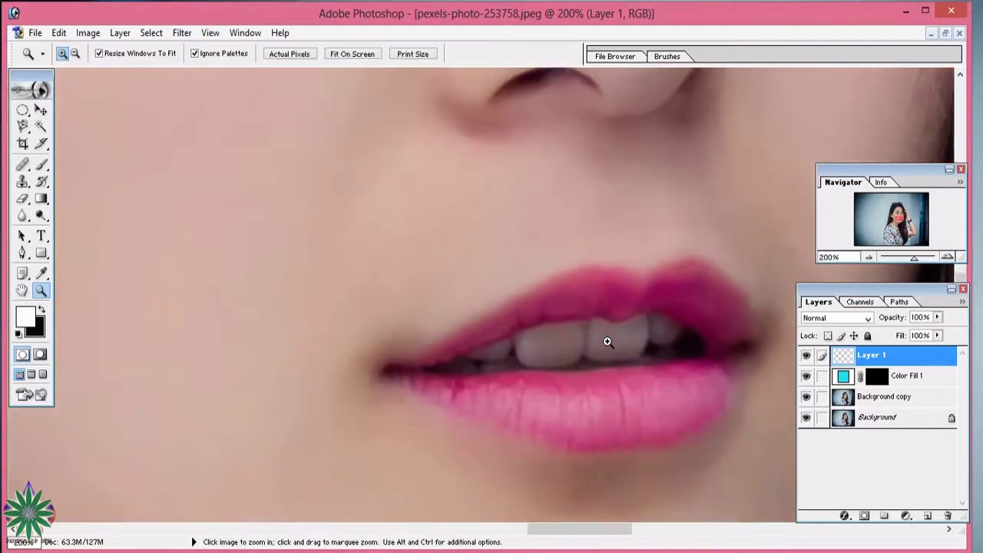
click(614, 340)
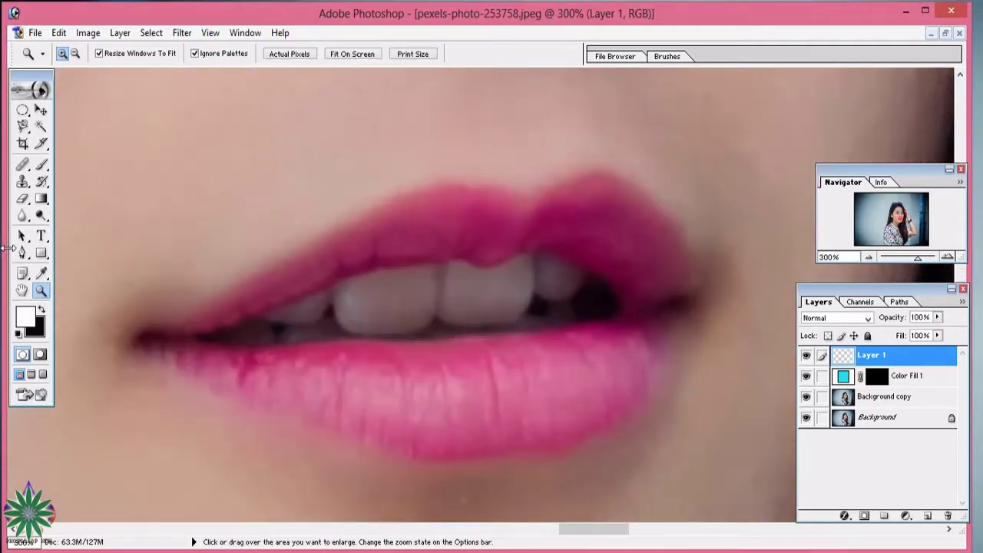
click(23, 253)
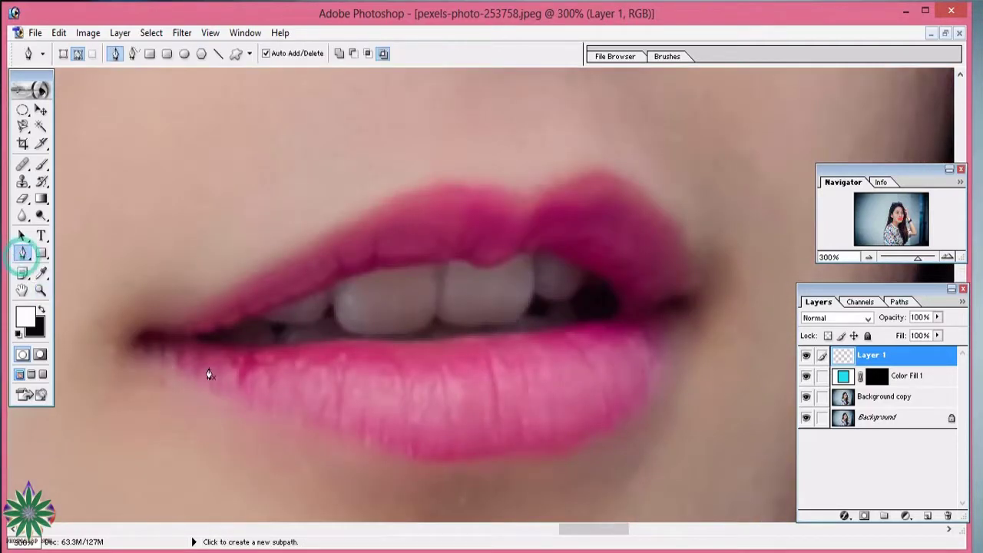
- Trace the lower lip's bottom edge with the Pen from the left corner to the right corner
click(131, 350)
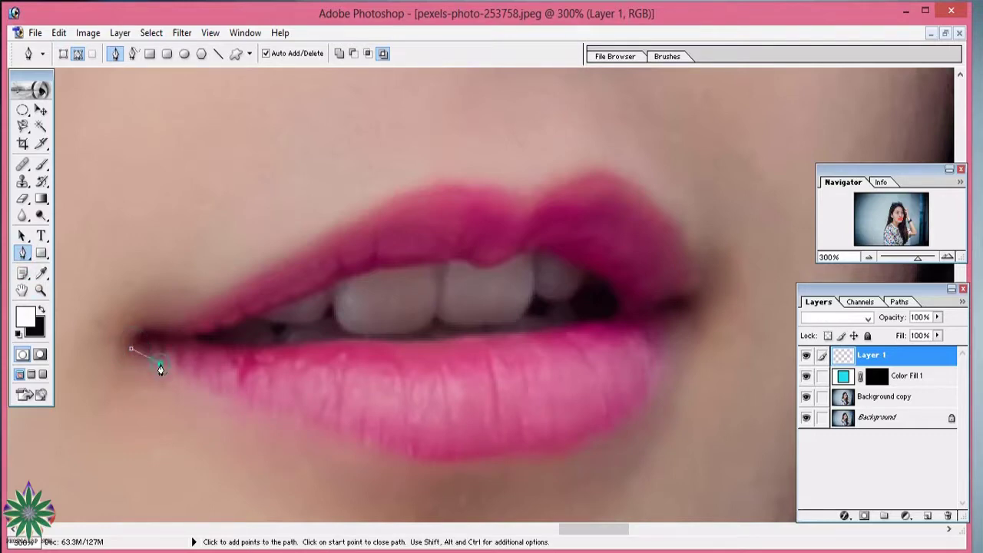
drag(159, 364, 190, 381)
click(215, 396)
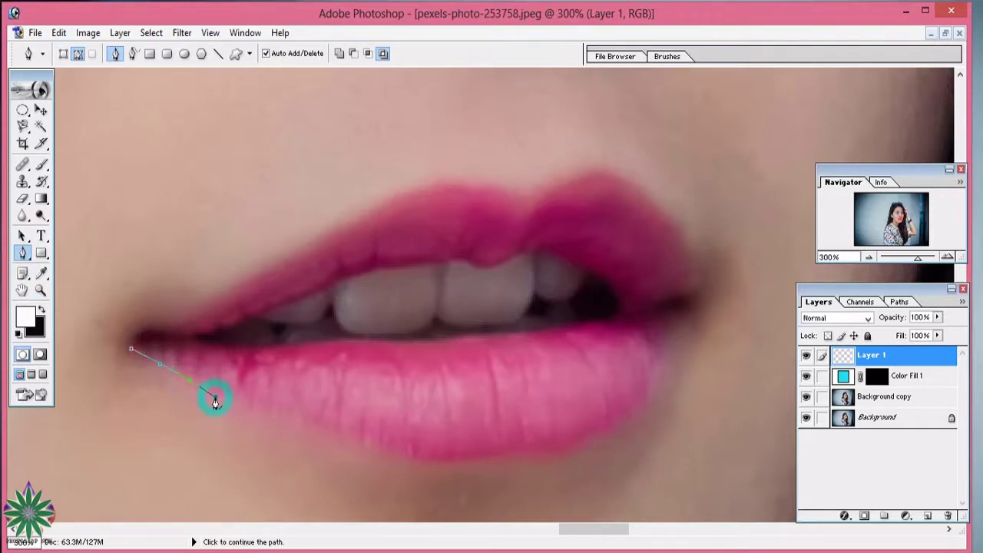
click(244, 413)
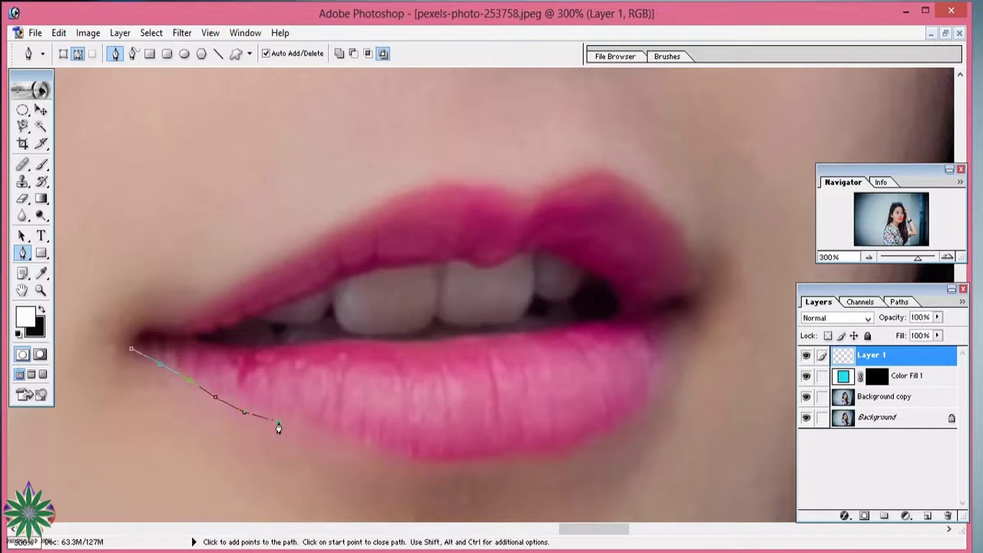
click(315, 437)
click(344, 437)
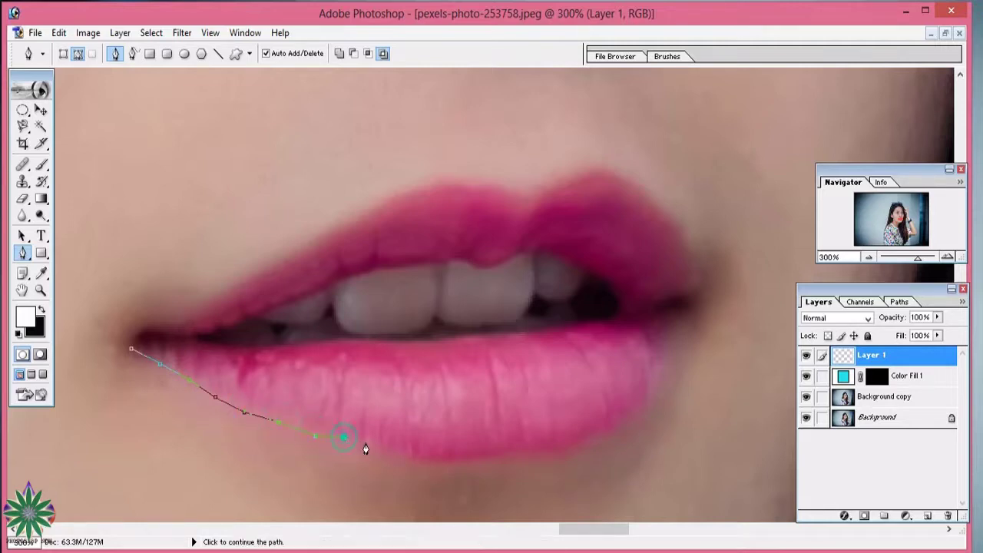
click(370, 447)
click(400, 454)
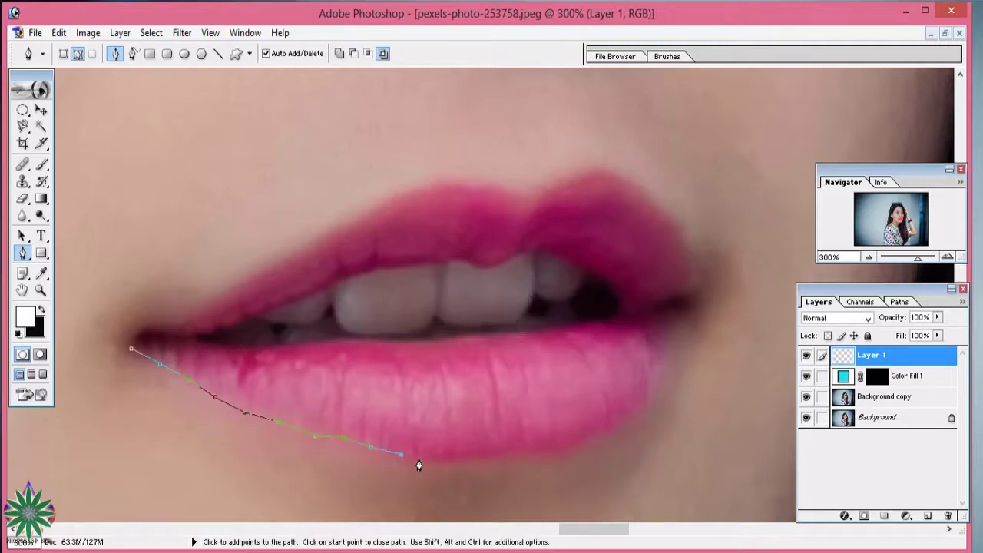
click(419, 459)
click(479, 459)
click(508, 455)
click(557, 452)
click(583, 439)
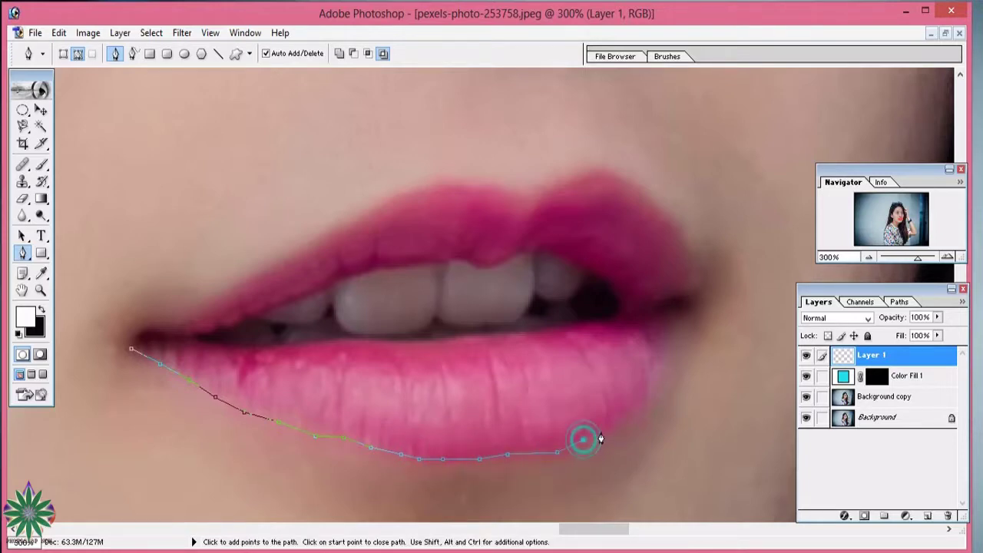
click(611, 424)
click(644, 405)
click(651, 374)
click(661, 345)
click(684, 314)
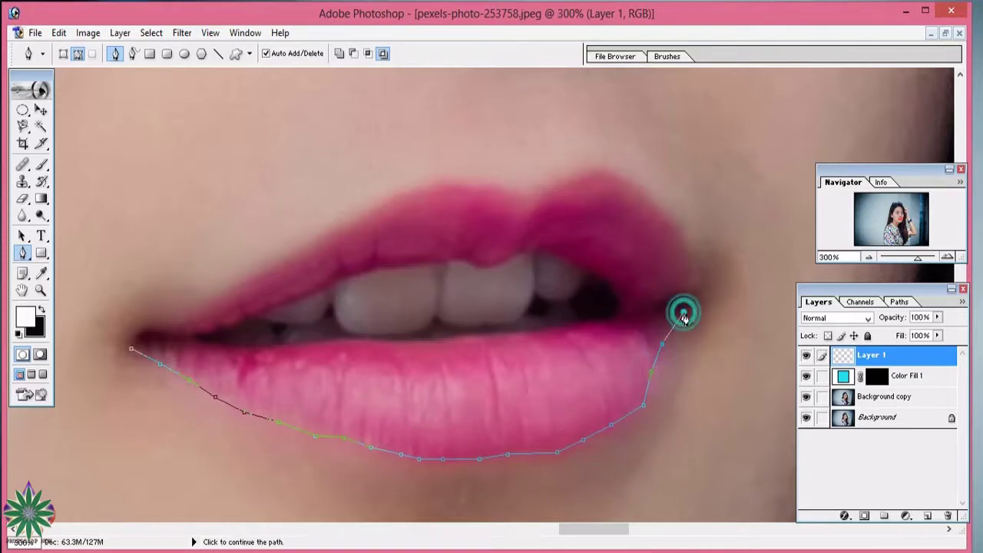
- Continue the path back leftward along the lower lip's top edge toward the left corner
click(624, 321)
click(594, 320)
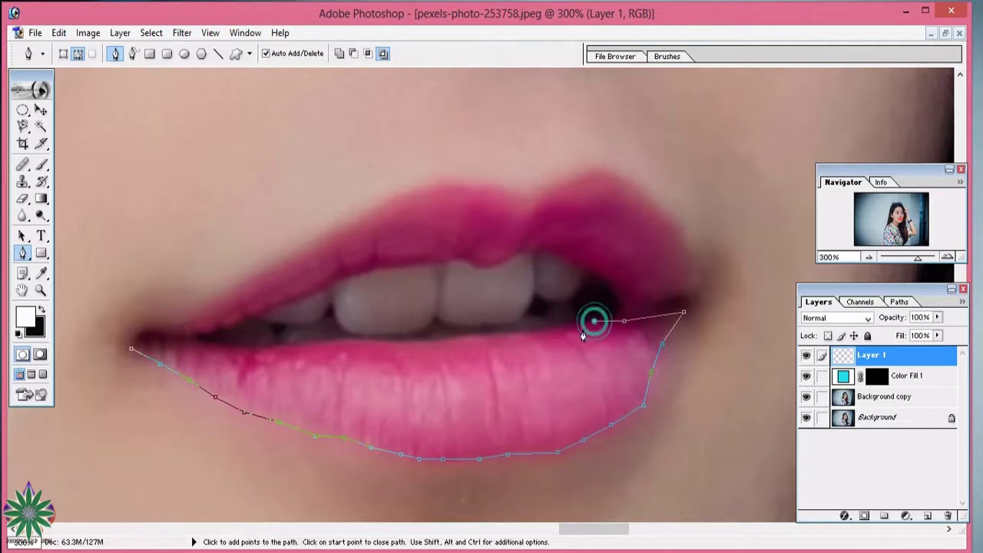
click(562, 328)
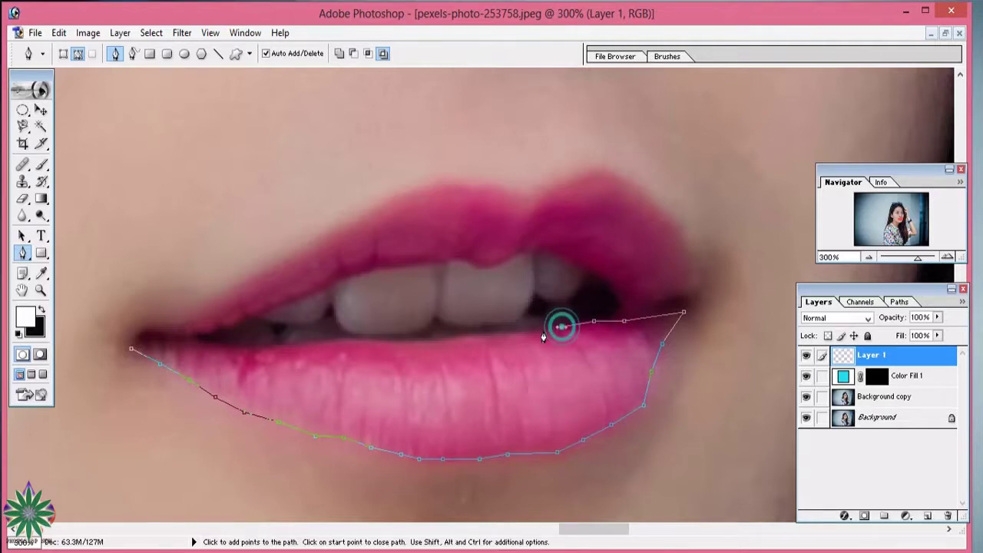
click(485, 334)
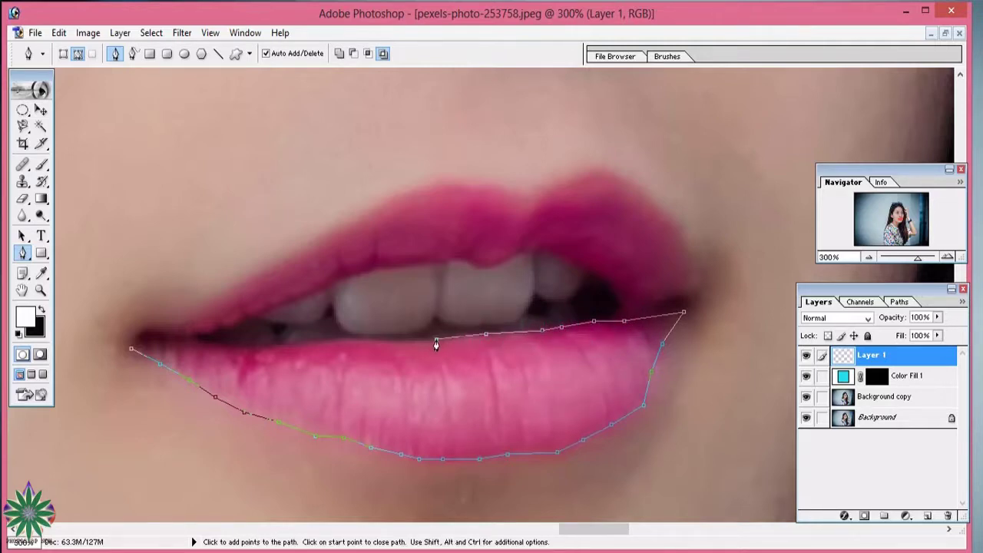
click(391, 339)
click(329, 338)
click(297, 344)
click(264, 347)
click(229, 346)
click(199, 343)
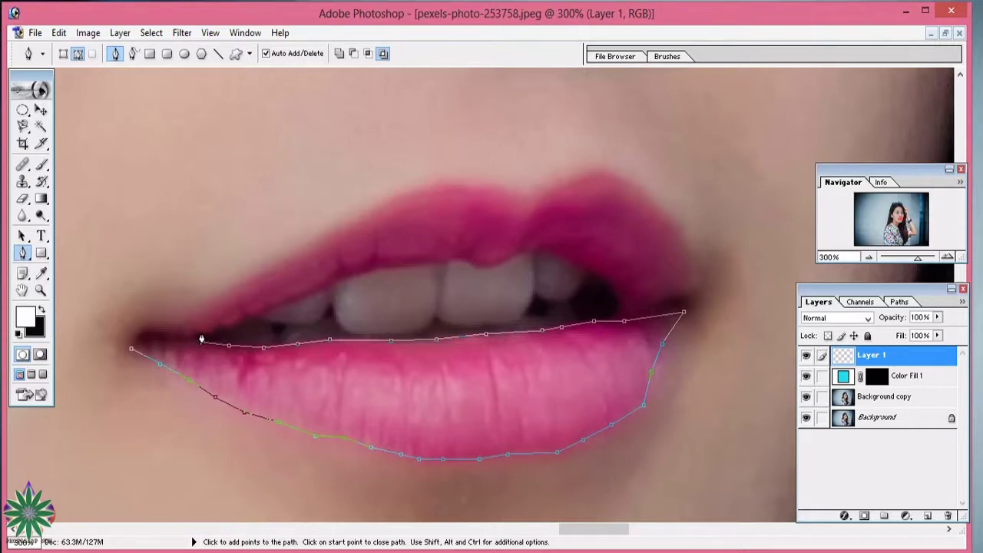
- Trace the upper lip's inner edge over the teeth from left to the right corner
click(201, 331)
click(216, 330)
click(274, 309)
click(309, 294)
click(341, 279)
click(361, 275)
click(407, 266)
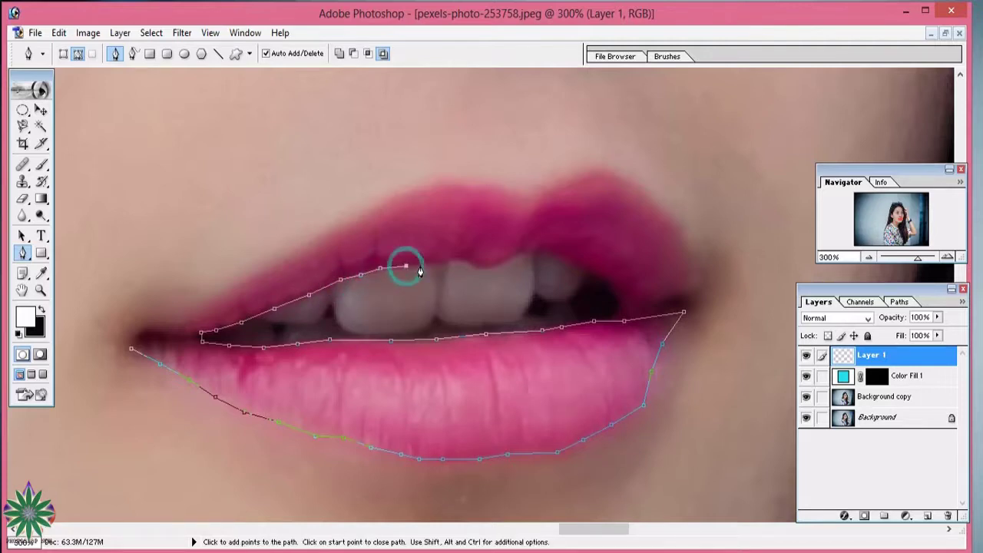
click(445, 264)
click(461, 260)
click(487, 266)
click(521, 252)
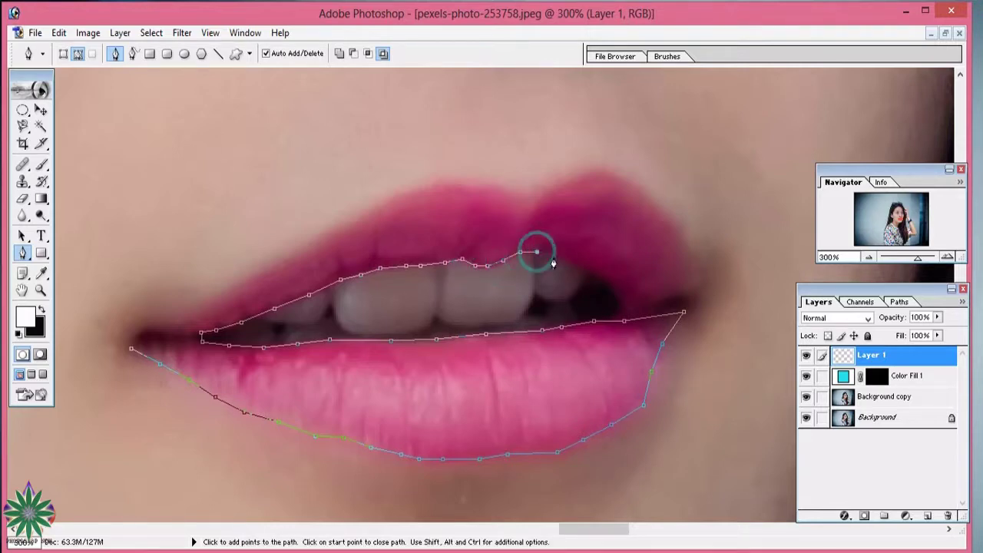
click(554, 257)
click(585, 271)
click(595, 278)
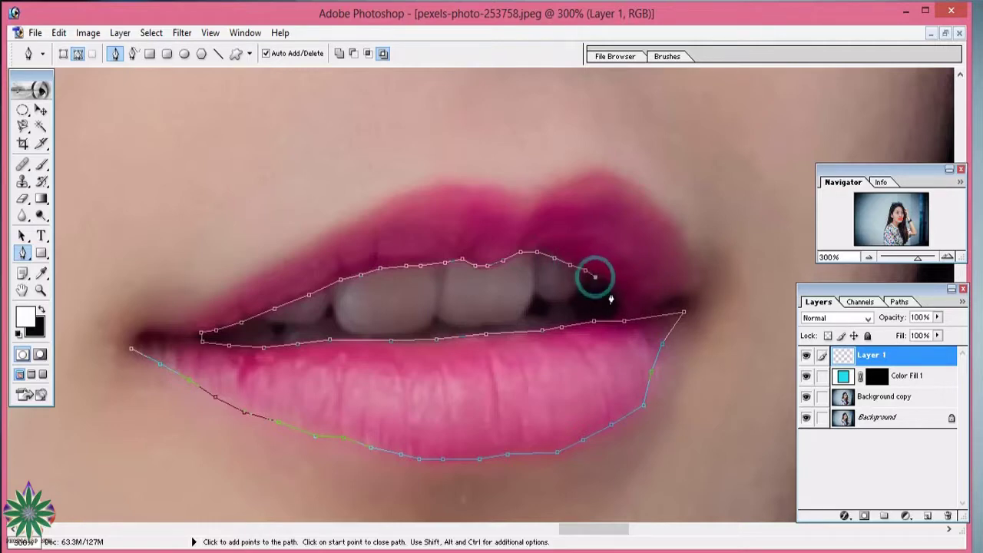
click(612, 293)
click(619, 315)
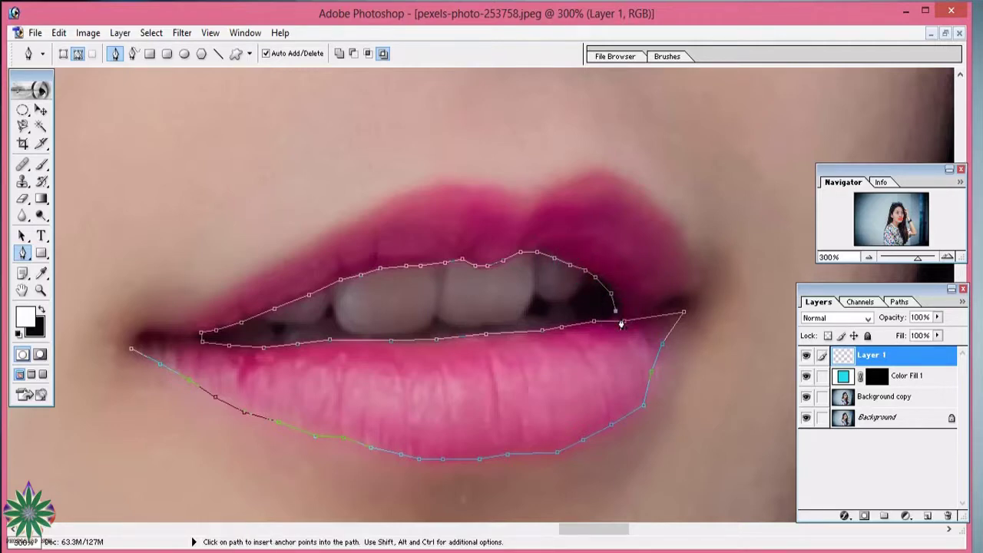
- Run the path up the right side and along the upper lip's top edge past the central dip
click(685, 311)
click(687, 290)
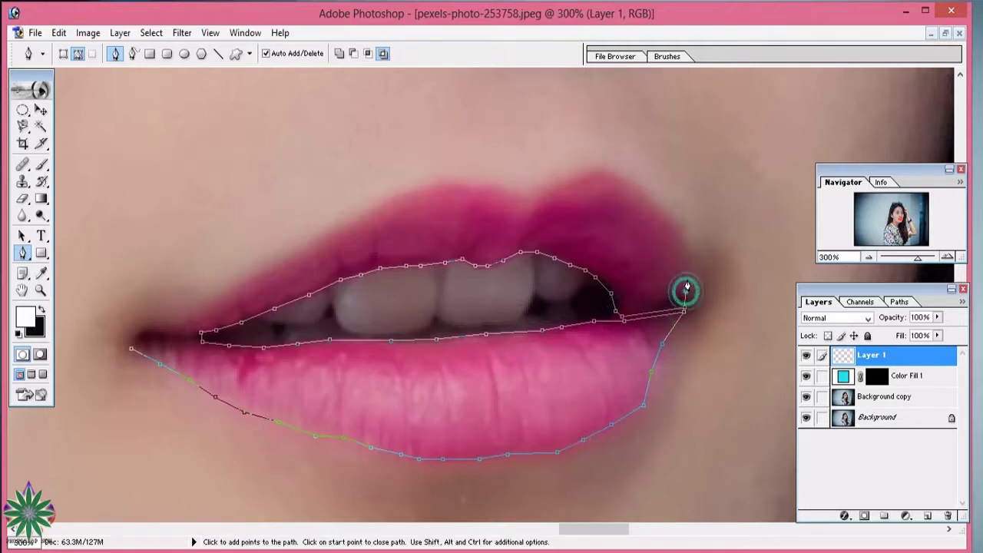
click(689, 254)
click(672, 219)
click(642, 188)
click(616, 173)
click(603, 170)
click(589, 166)
drag(543, 186, 523, 194)
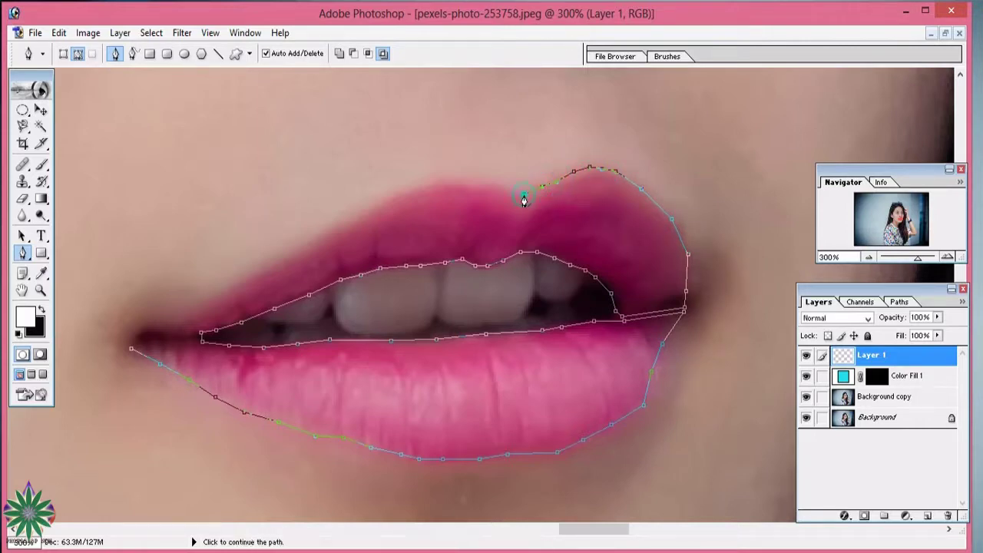
click(511, 186)
click(497, 178)
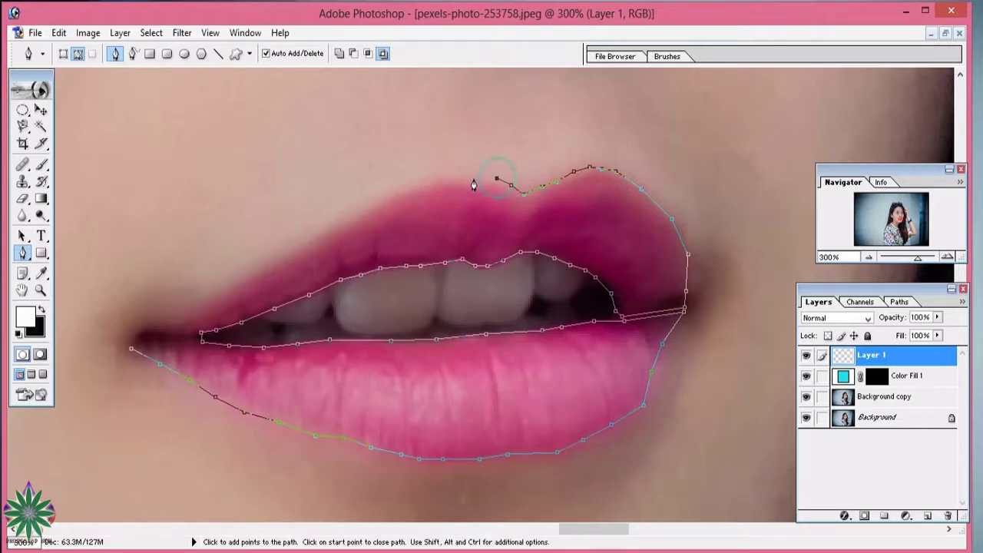
click(449, 177)
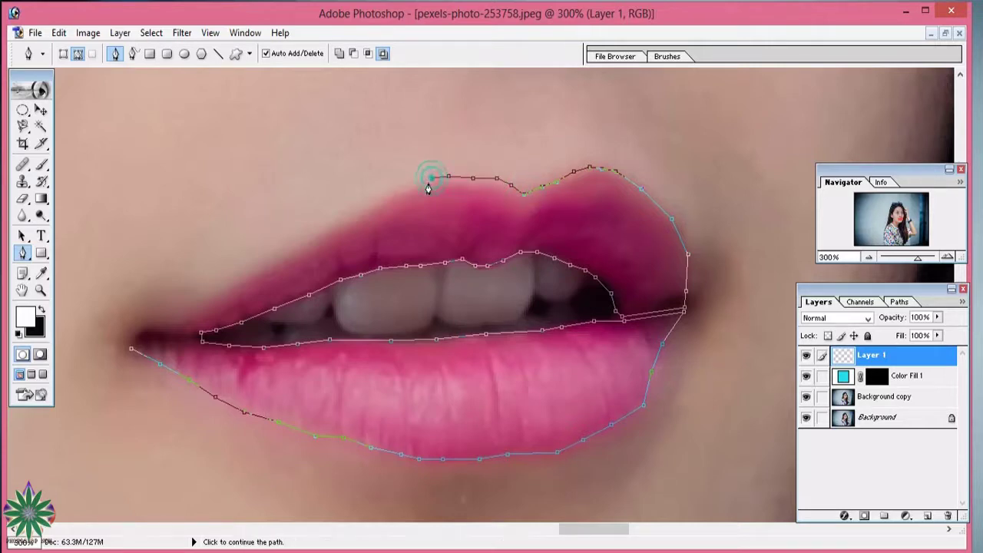
- Bring the upper lip outline down to the left corner and close the path at its start
click(415, 183)
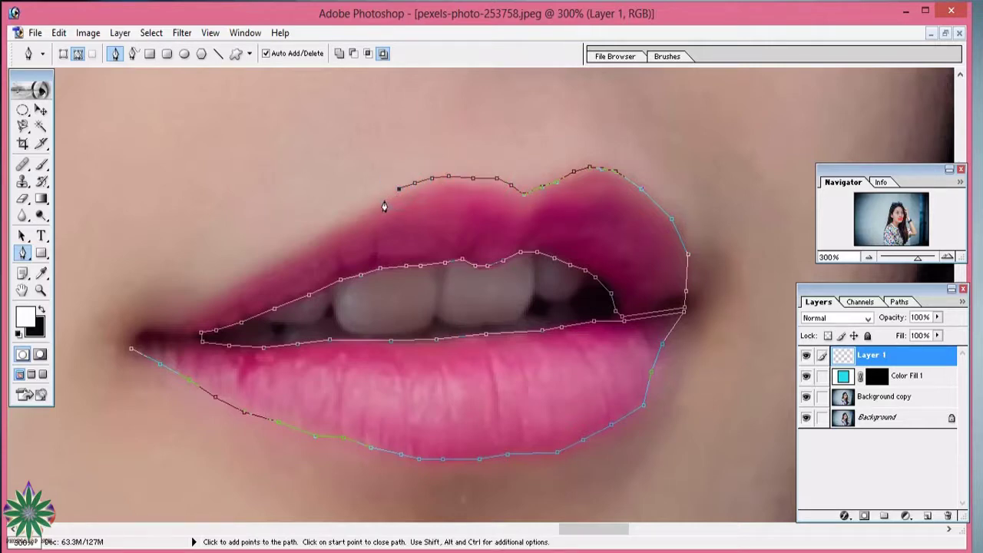
click(382, 201)
click(361, 210)
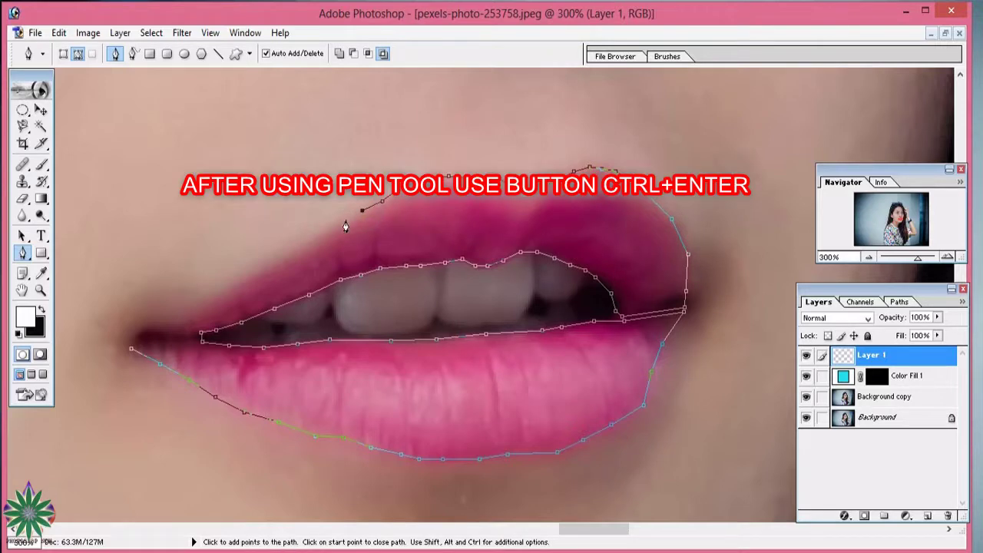
click(346, 220)
click(277, 259)
click(248, 279)
click(212, 296)
click(182, 315)
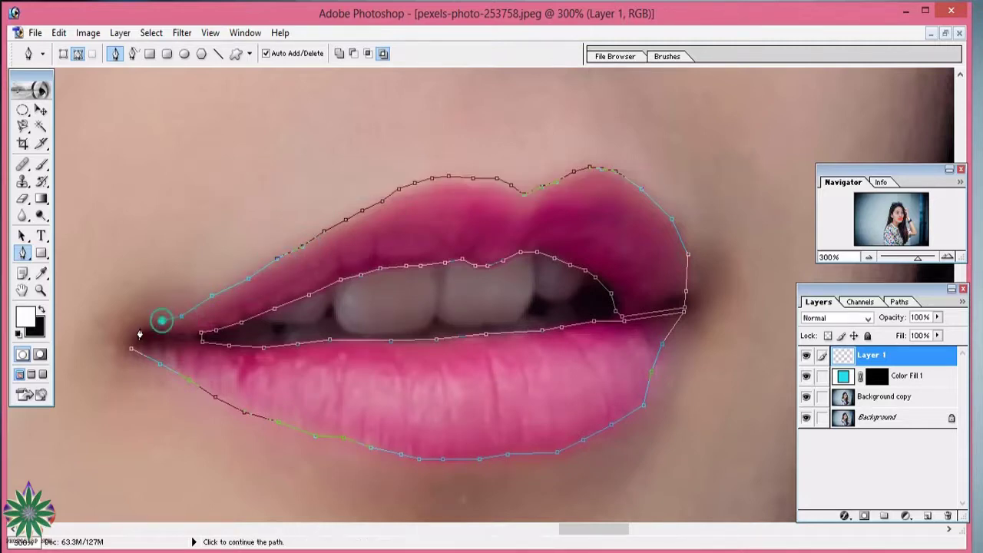
click(140, 329)
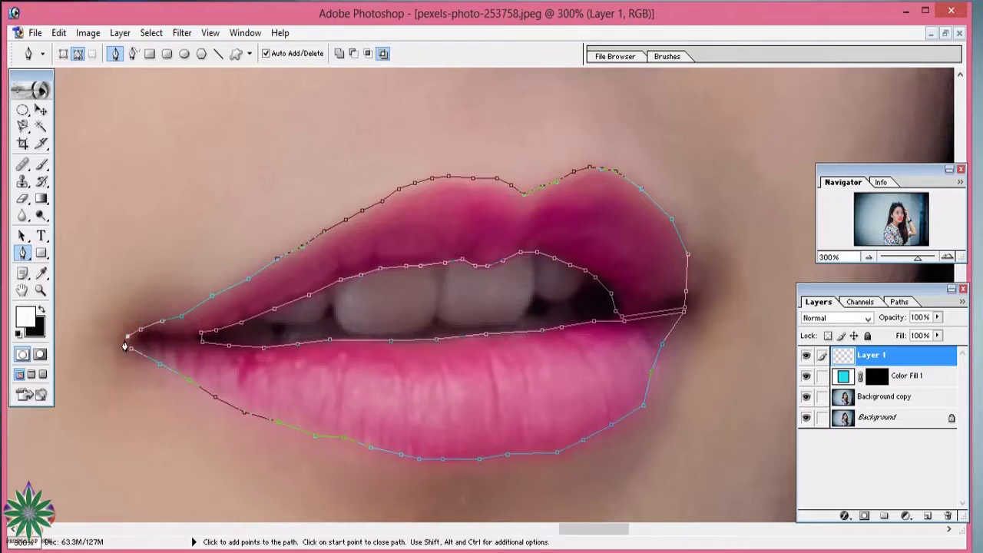
click(127, 340)
click(131, 349)
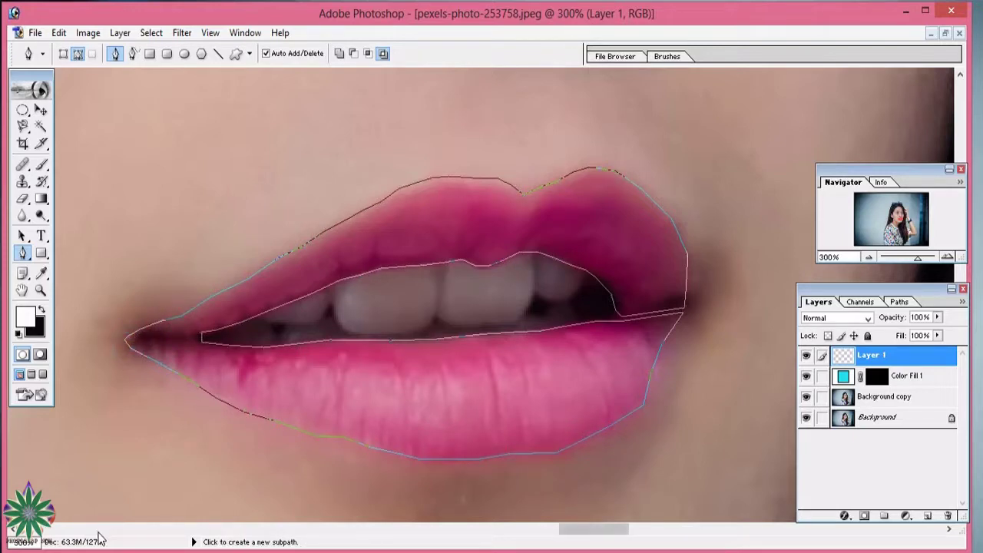
- Turn the lip path into a selection and add a Solid Color fill layer over it
key(ctrl+Return)
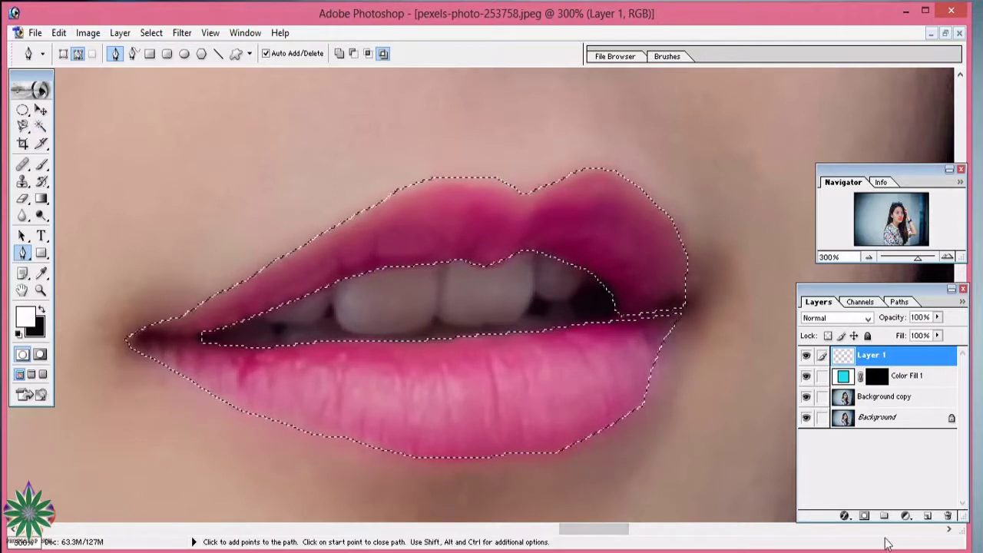
click(907, 517)
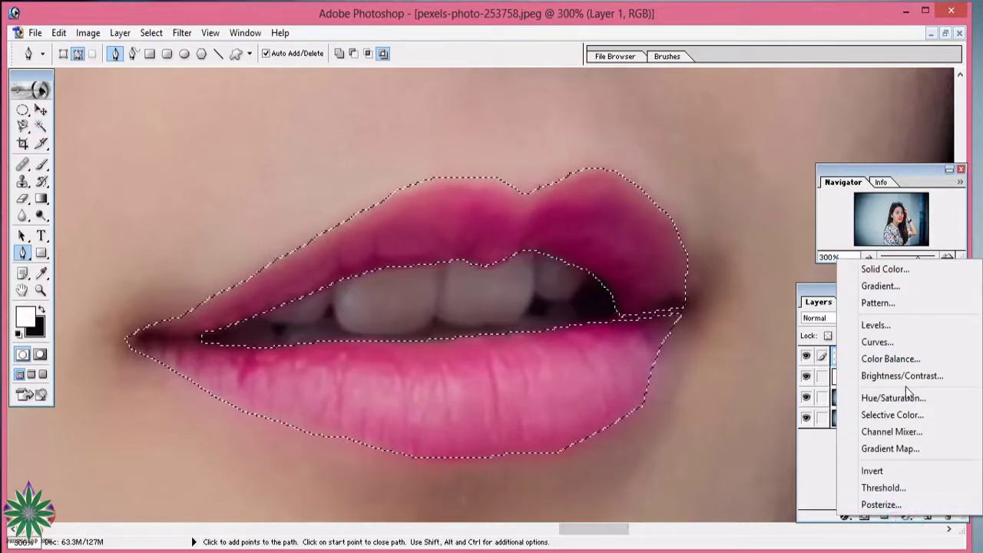
click(886, 271)
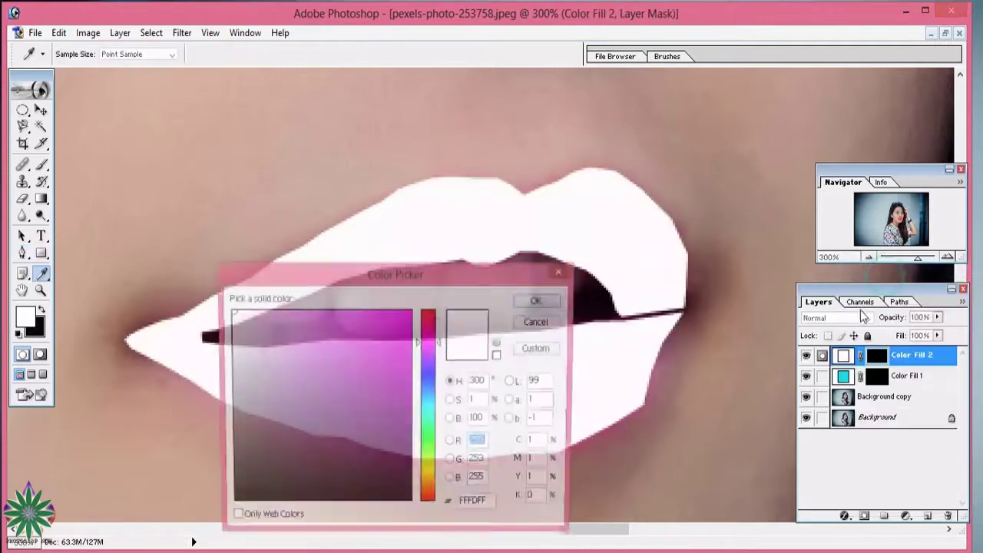
- Set the lip fill colour to blue 282CD9
drag(378, 278, 675, 203)
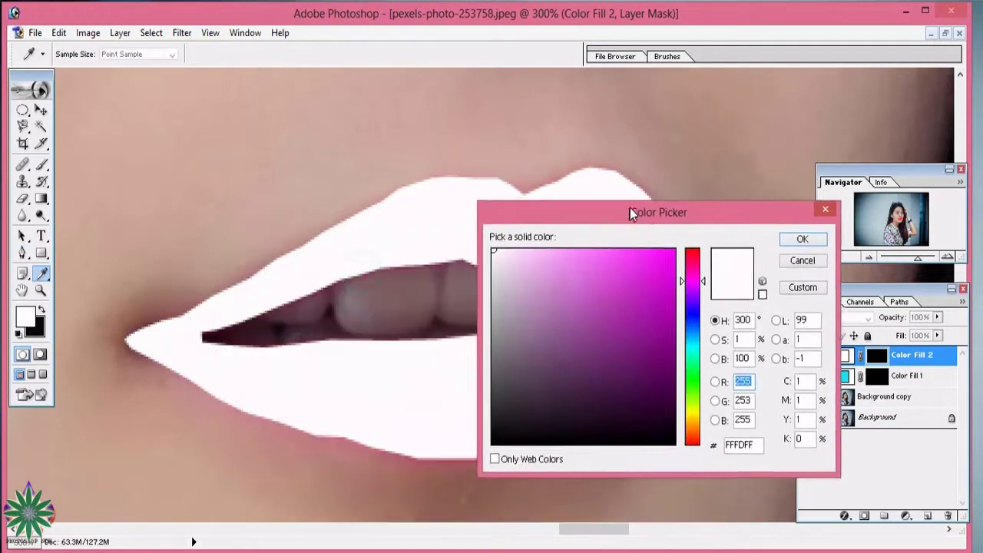
click(742, 308)
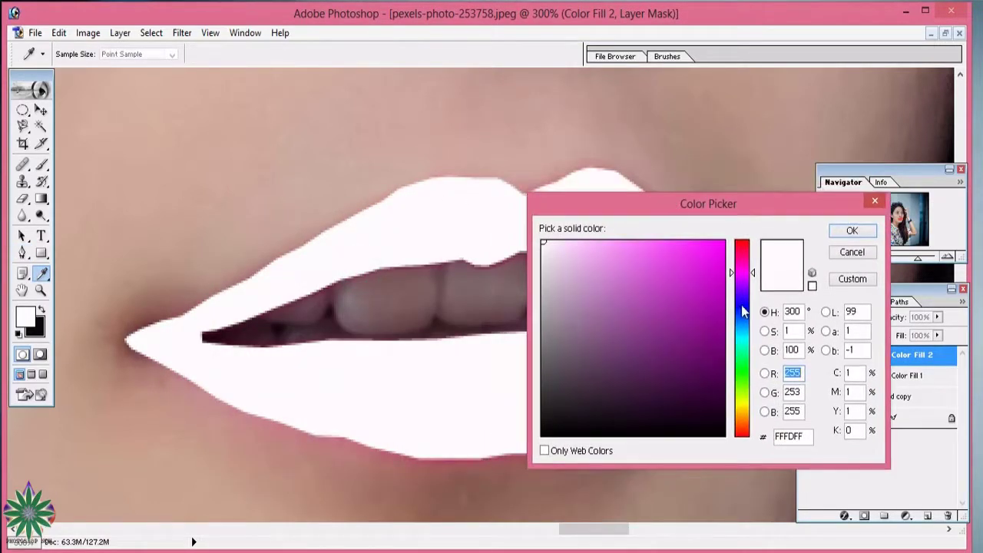
drag(689, 303, 691, 269)
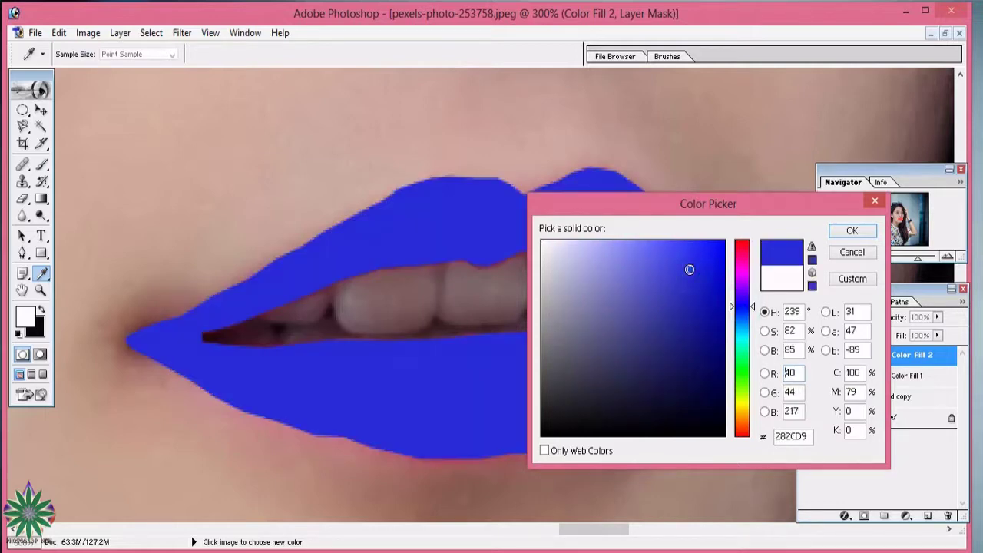
click(853, 231)
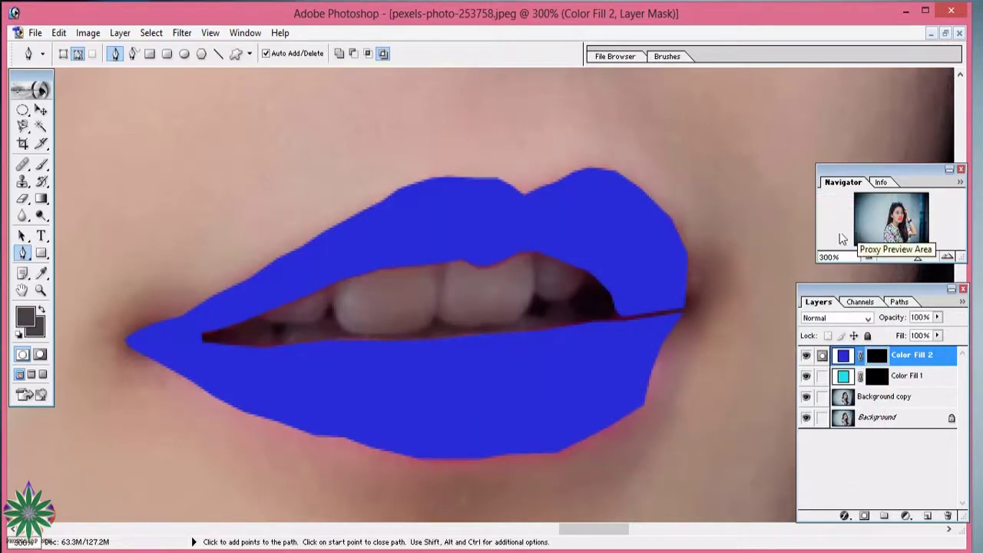
click(175, 33)
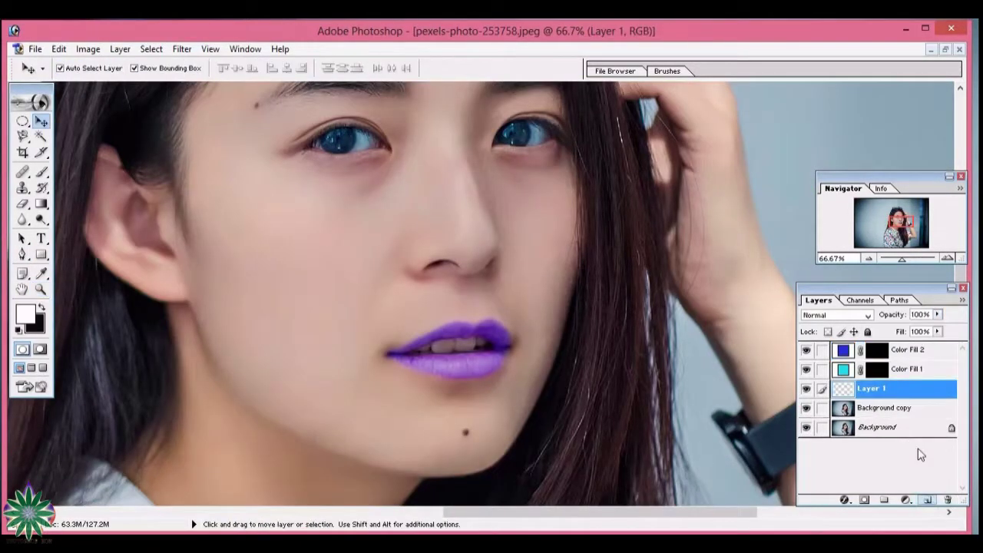
- Add an orange Solid Color fill over the cheek paths and soften it with a larger Gaussian Blur radius
click(23, 255)
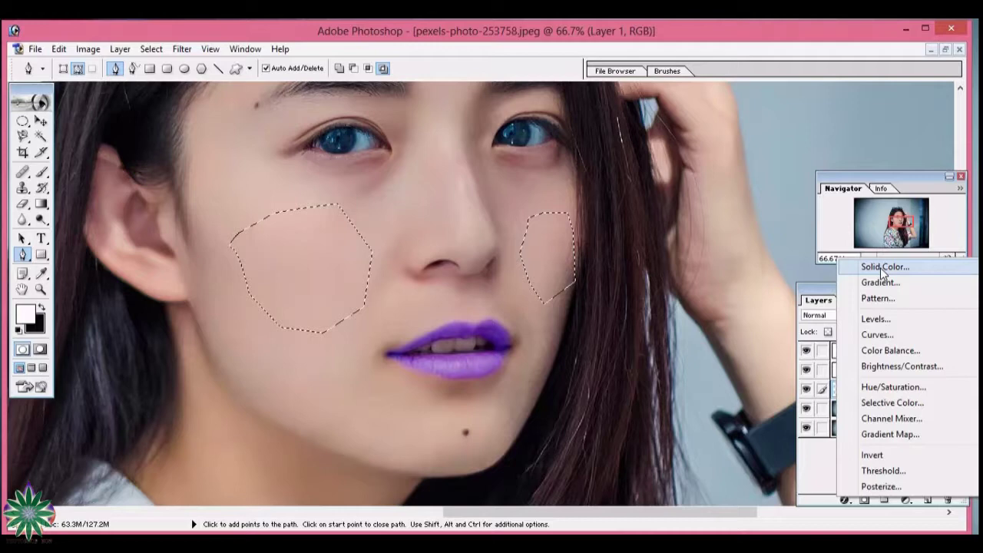
click(881, 268)
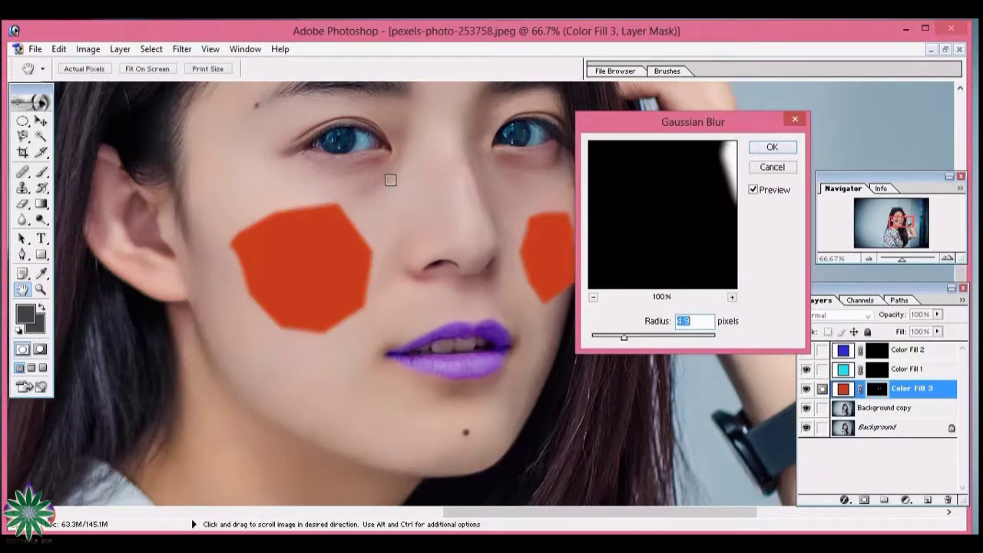
drag(624, 337, 688, 344)
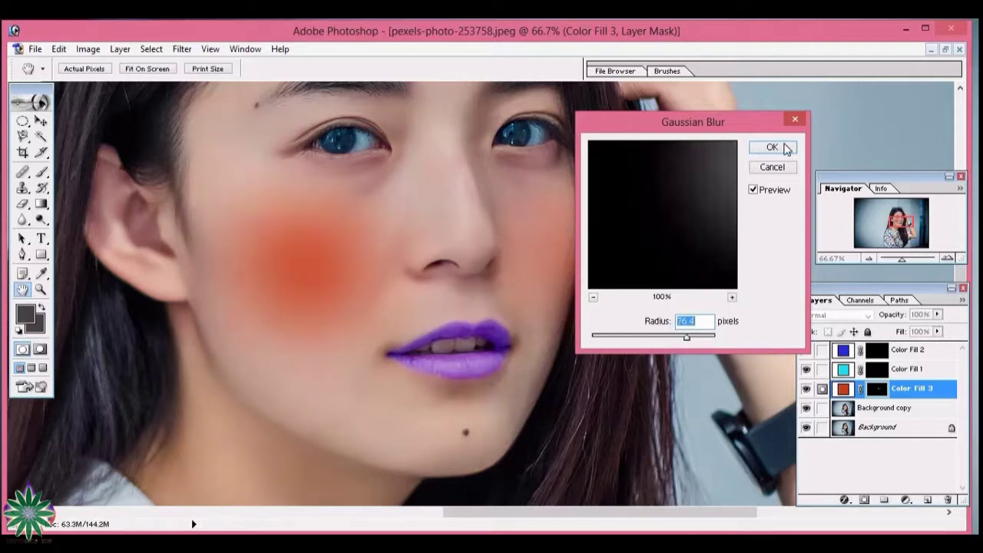
click(786, 148)
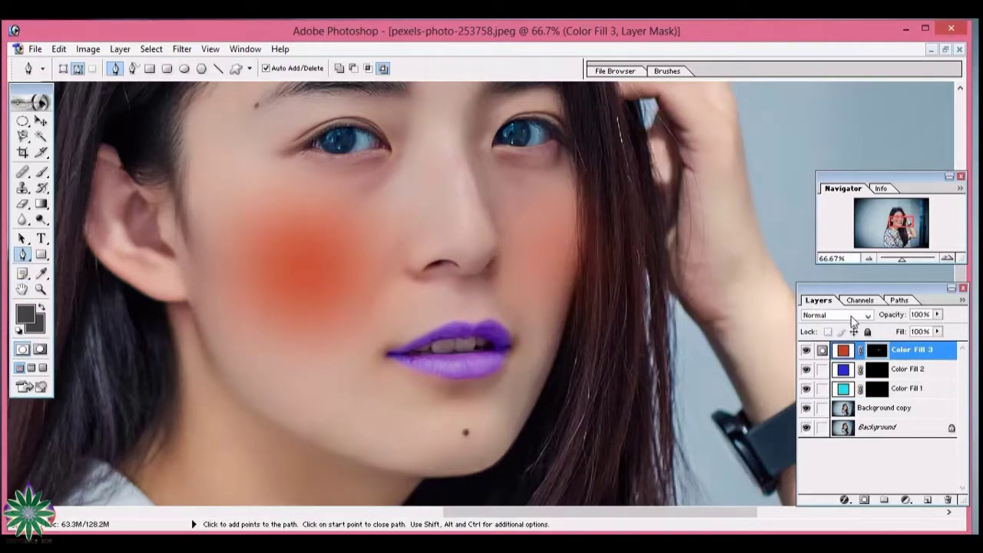
- Lower the lip fill opacity to 31% and adjust the lip and blush fill colours
double_click(844, 350)
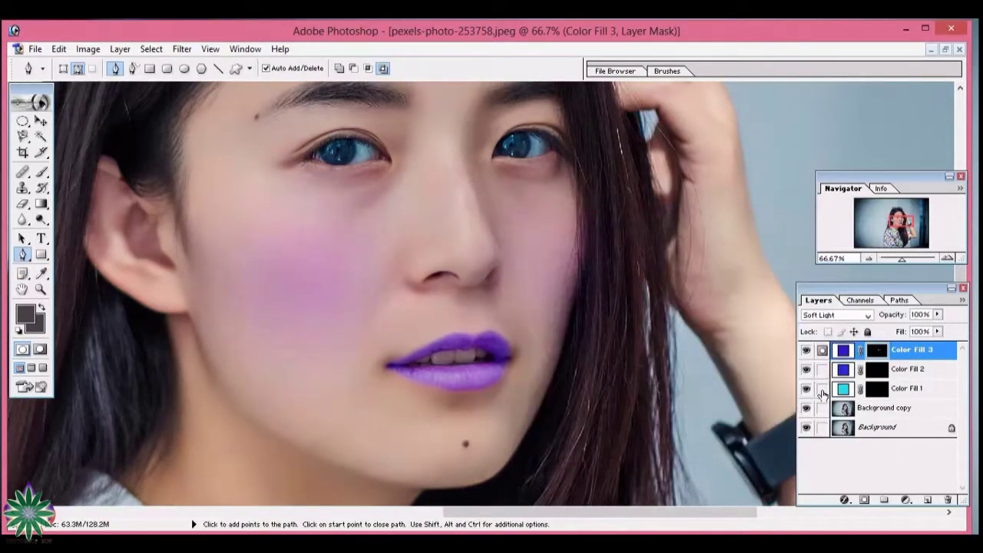
click(907, 369)
drag(937, 314, 918, 331)
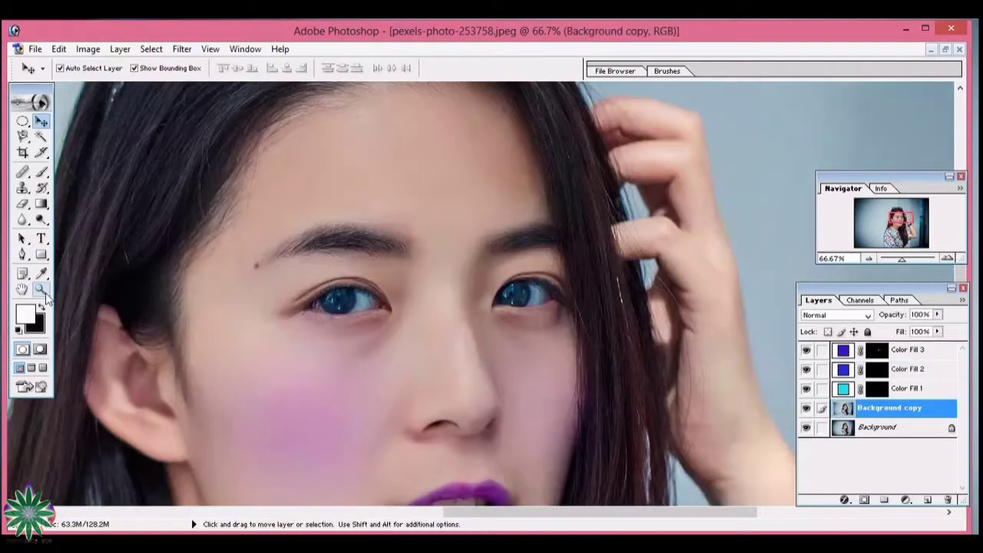
click(41, 289)
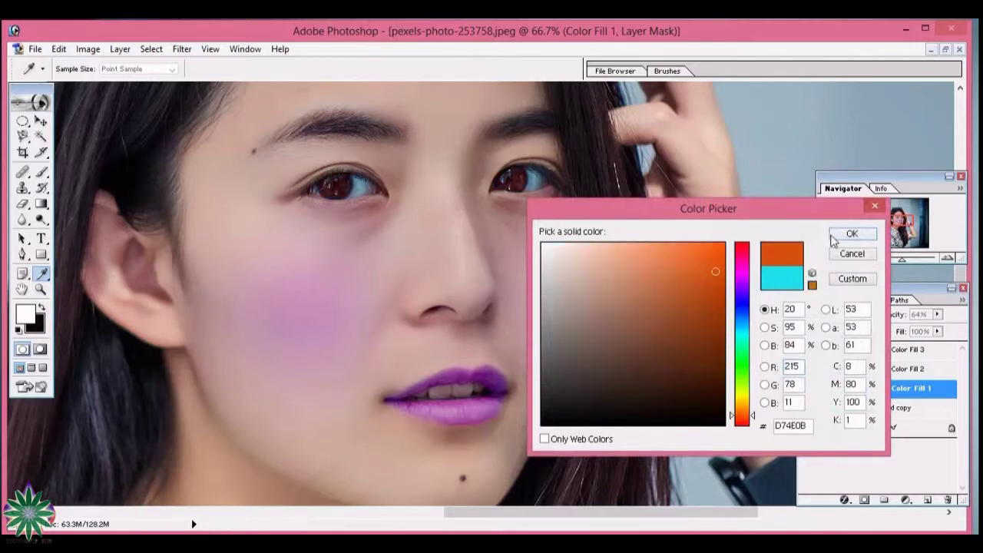
click(697, 250)
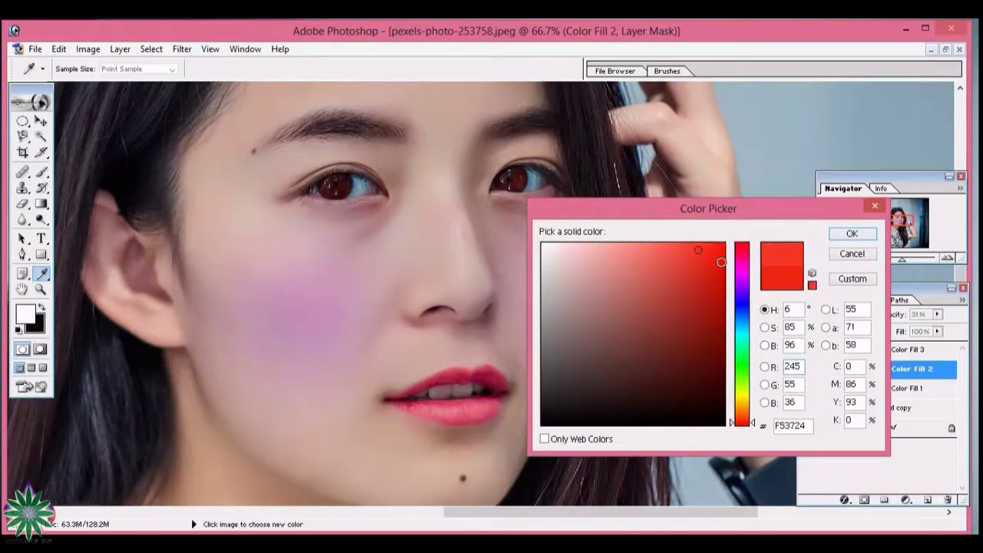
click(706, 264)
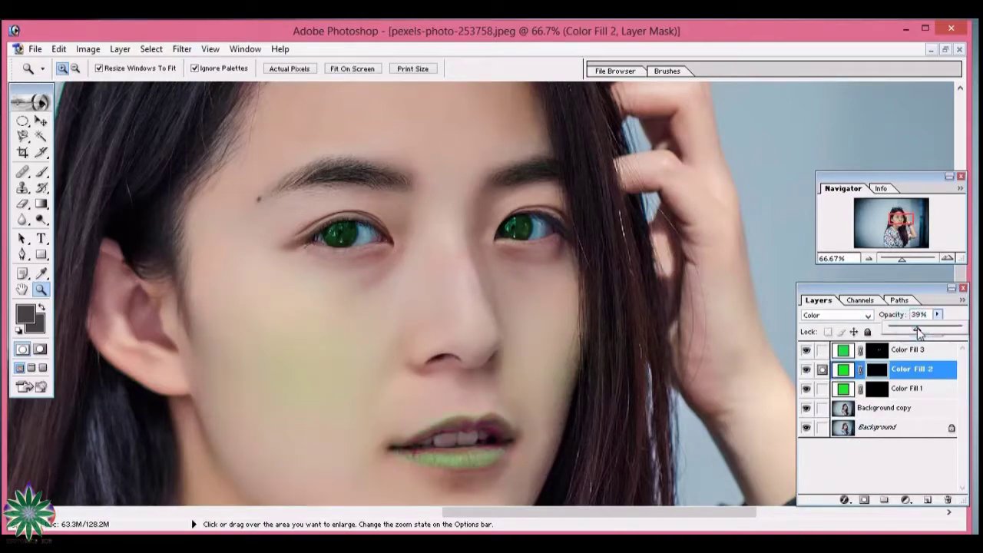
- Raise the lip fill opacity slightly and change the blush colour to yellow-green
drag(919, 332, 922, 332)
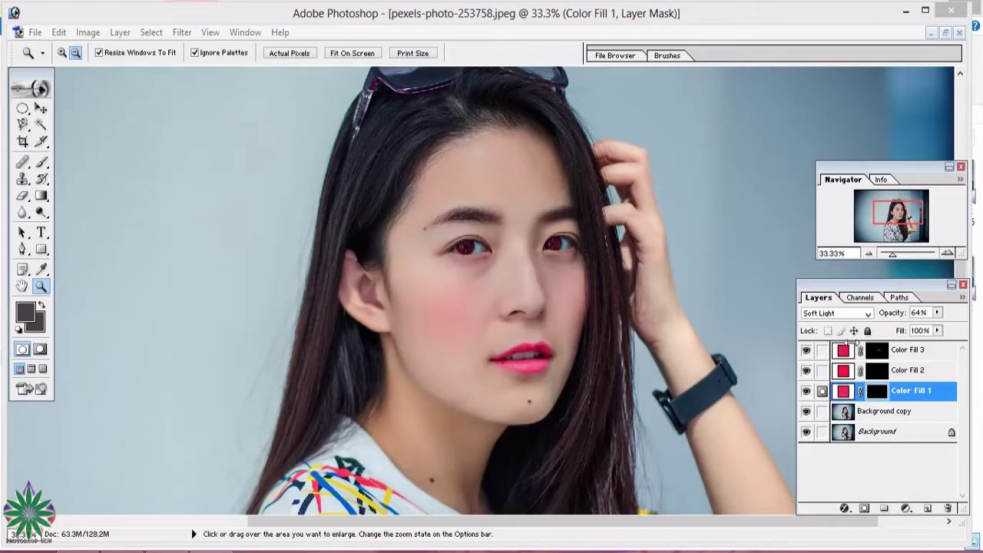
click(843, 351)
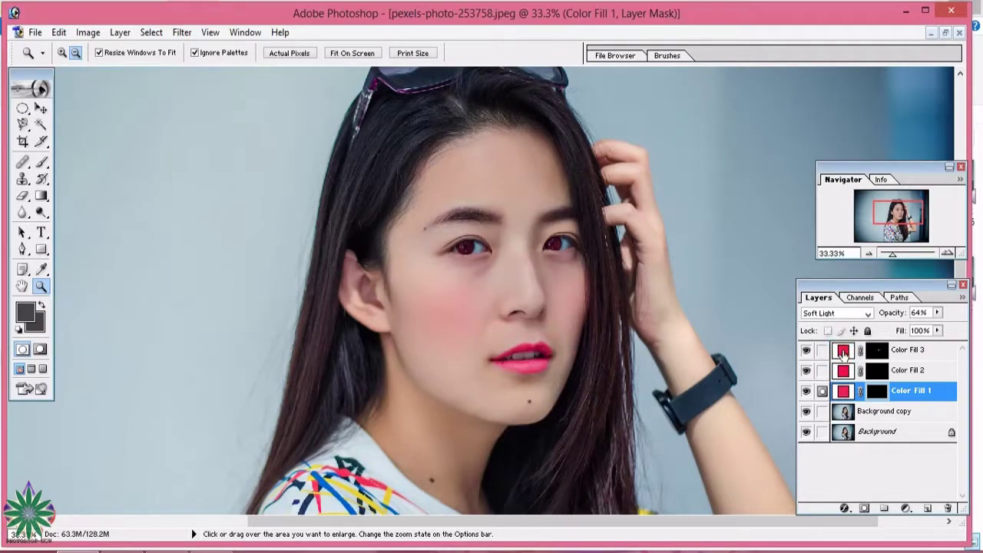
double_click(843, 351)
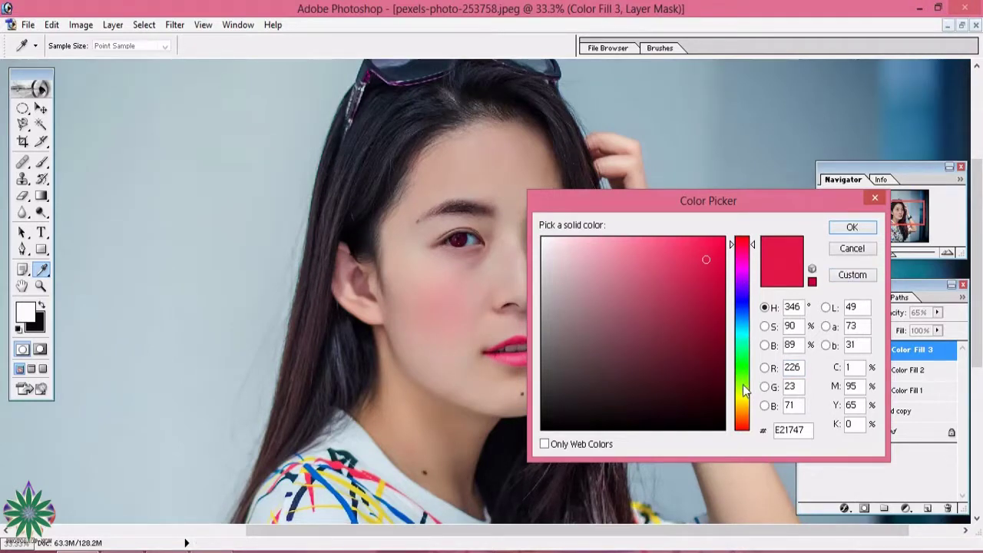
drag(743, 390, 742, 379)
click(852, 228)
key(z)
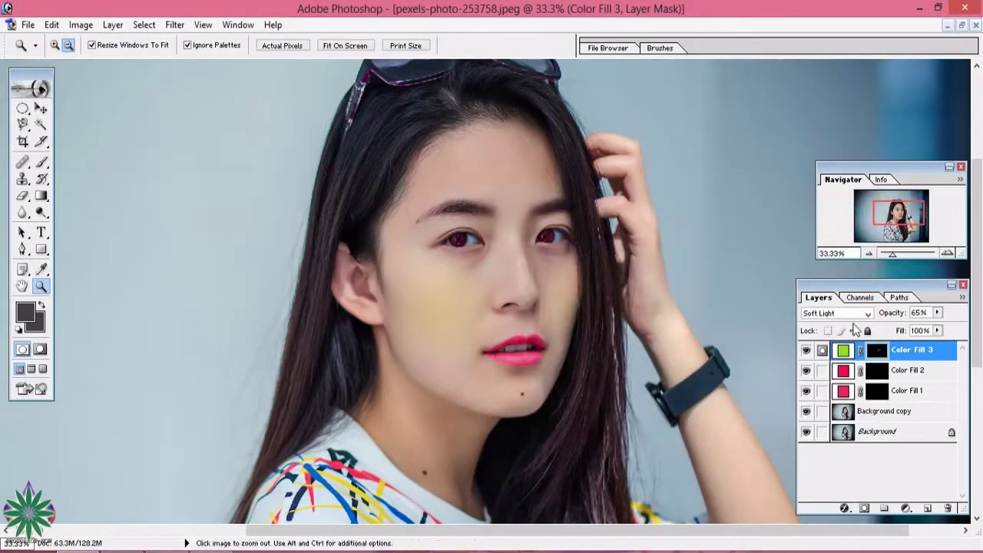
- Recolour the lip and eye fill layers green
double_click(842, 374)
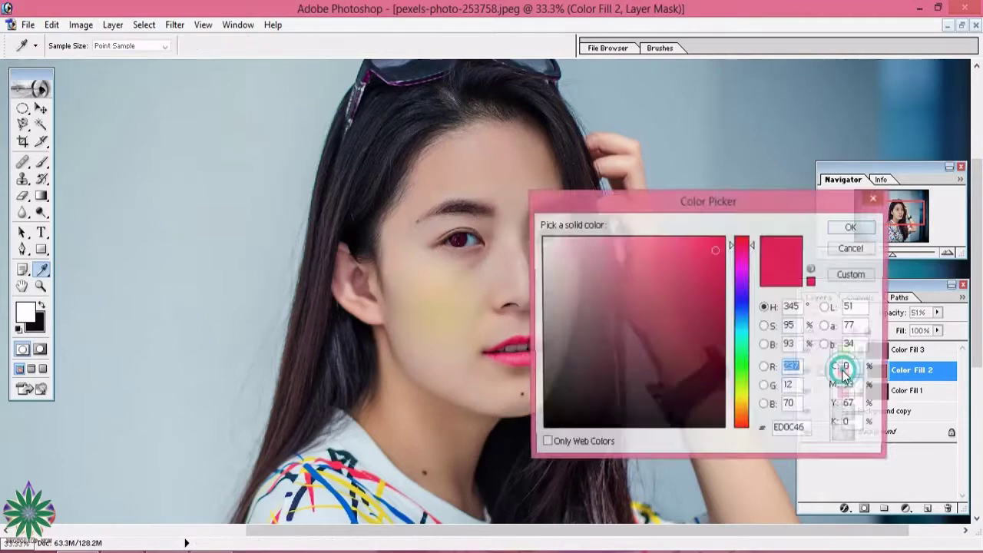
click(744, 368)
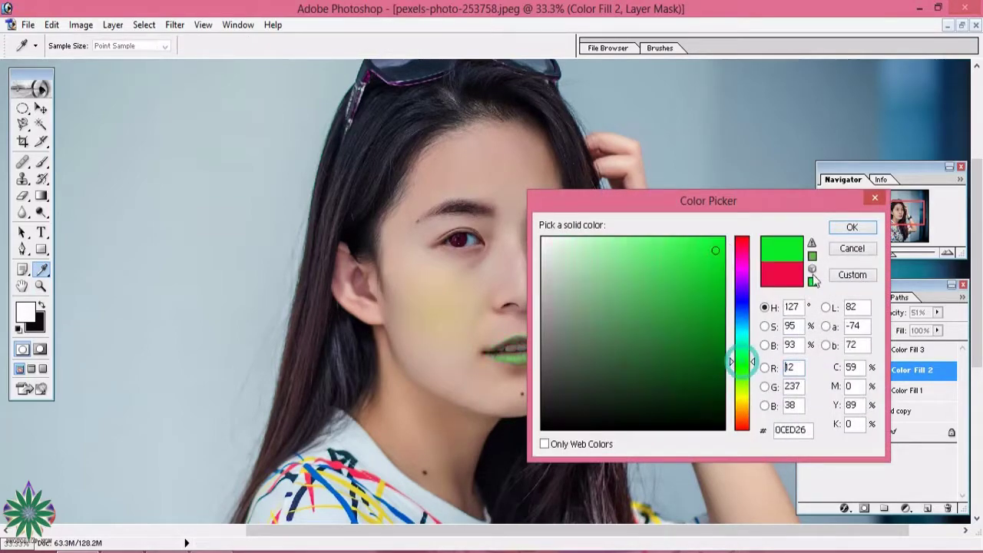
click(853, 227)
double_click(844, 391)
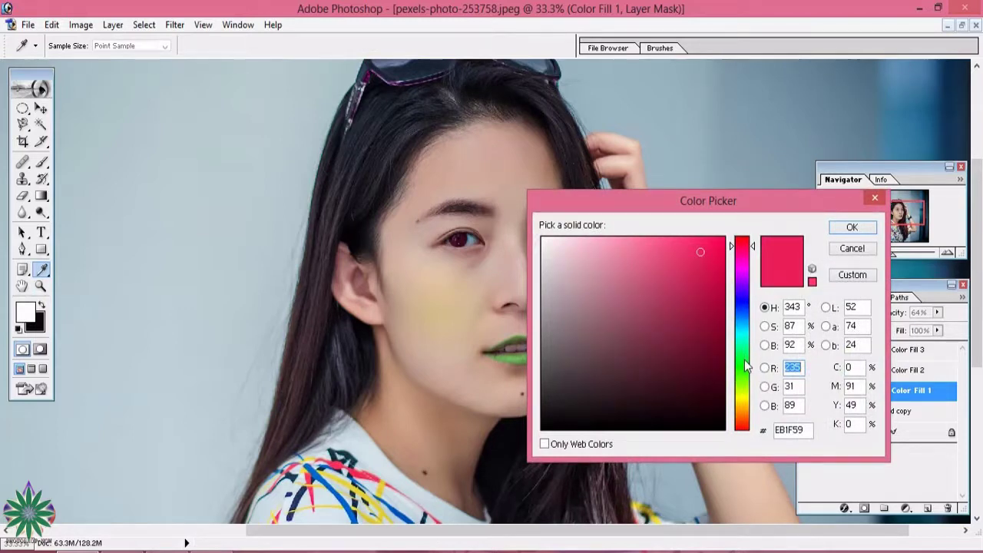
click(744, 360)
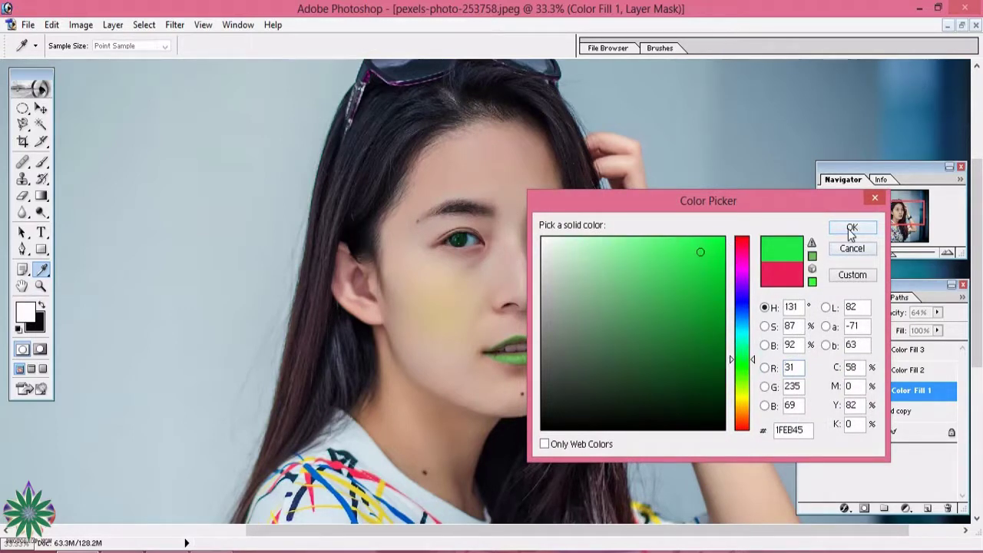
click(852, 228)
key(z)
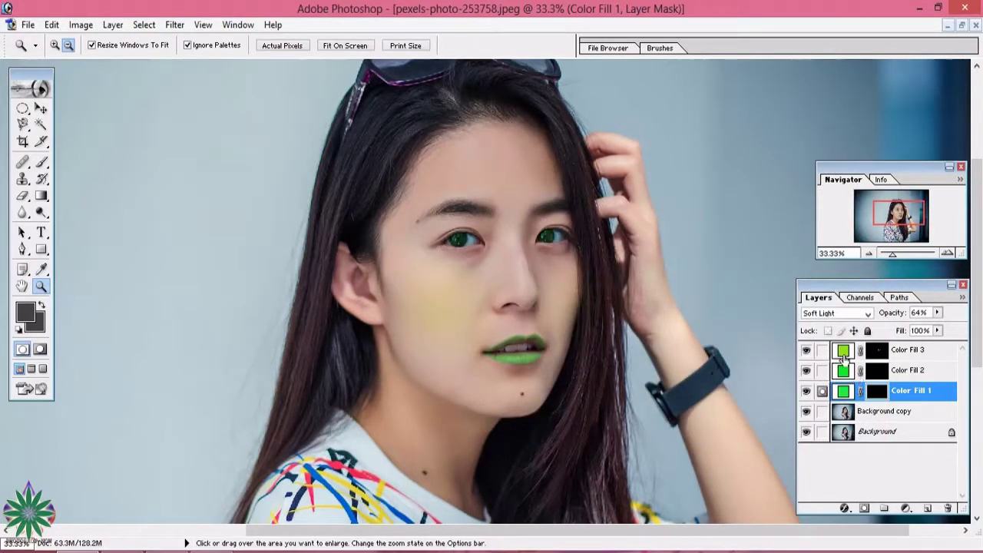
- Switch the blush, lip and eye fills back to red
double_click(844, 352)
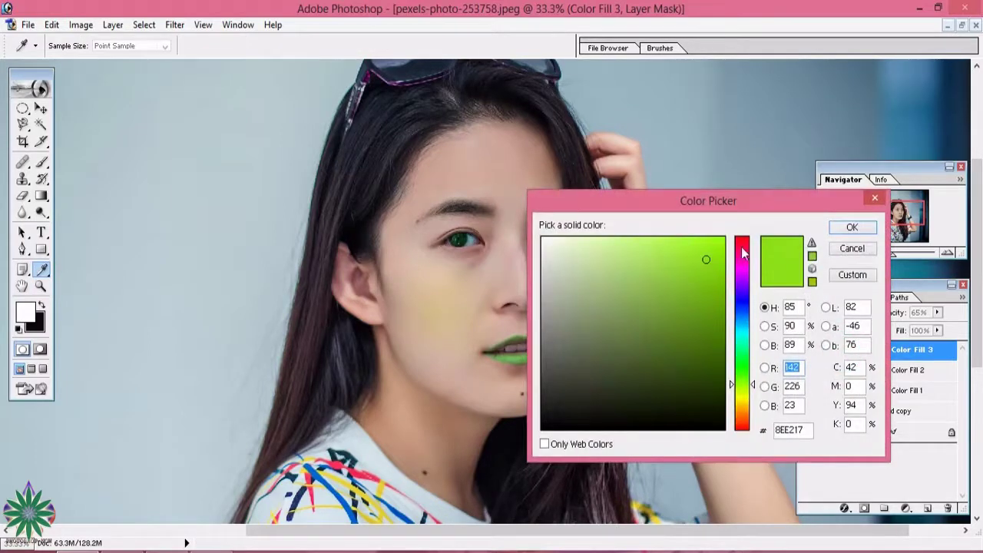
click(741, 243)
click(852, 227)
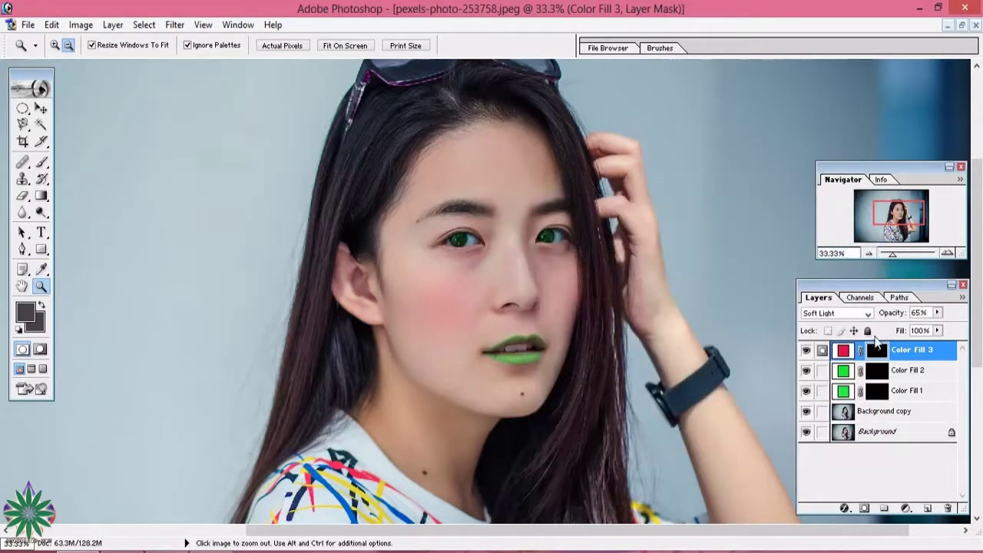
double_click(843, 373)
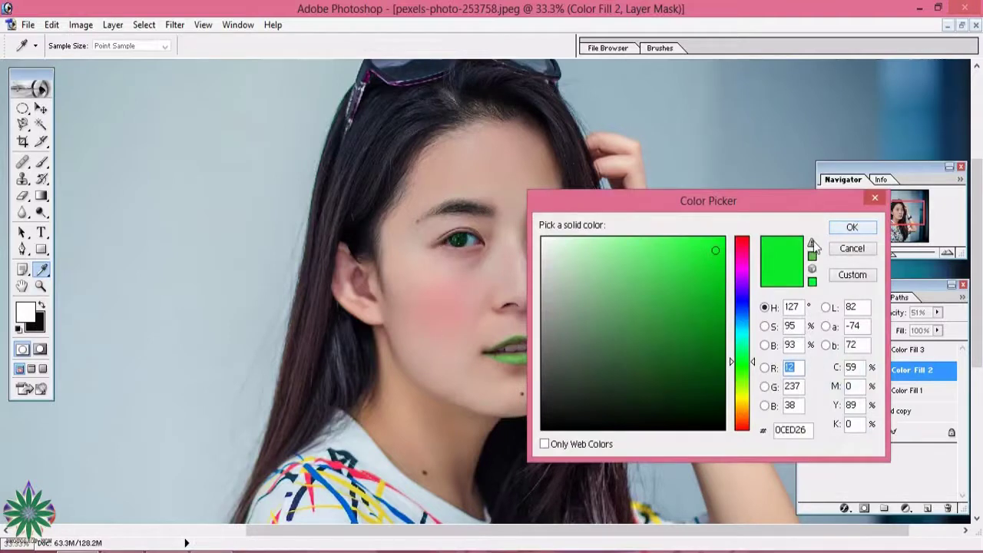
click(739, 247)
click(852, 229)
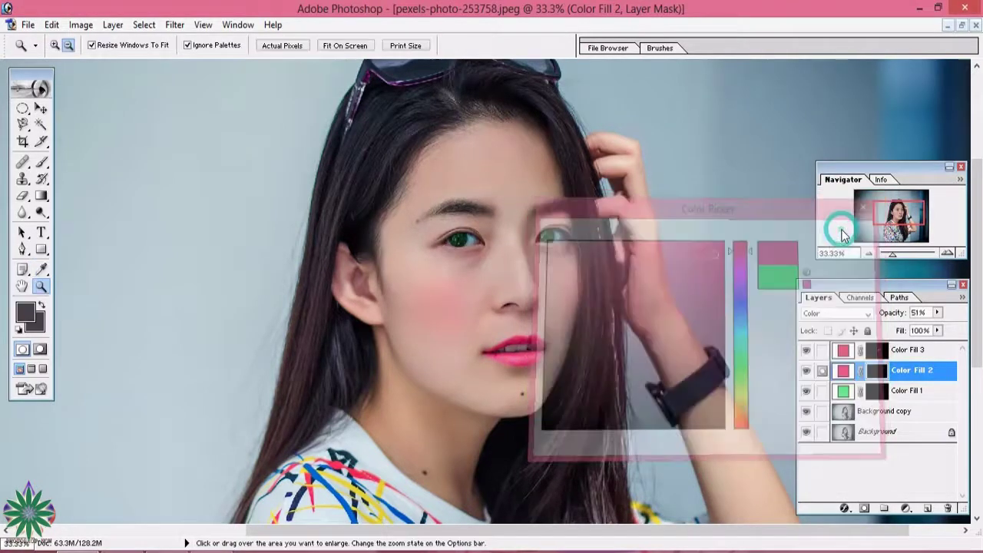
click(843, 392)
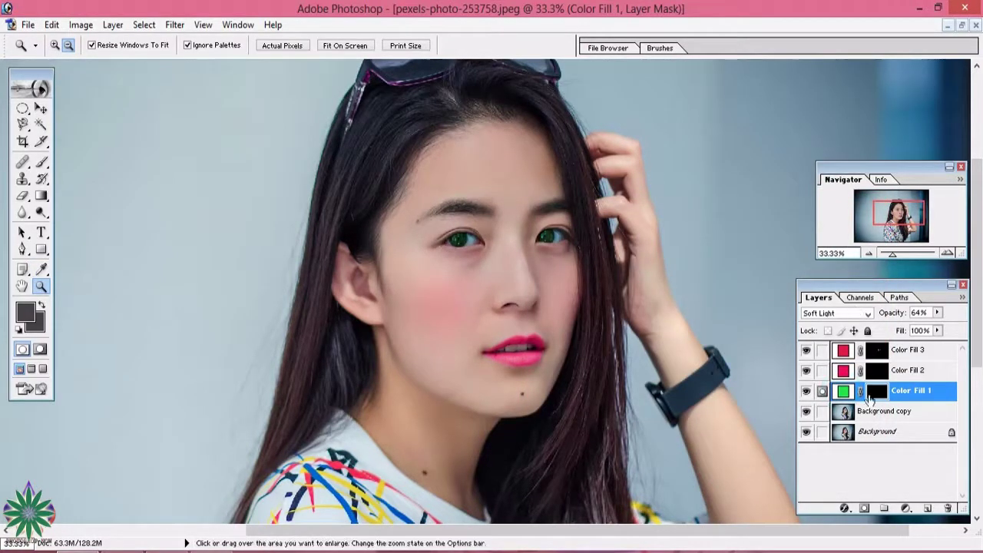
double_click(844, 392)
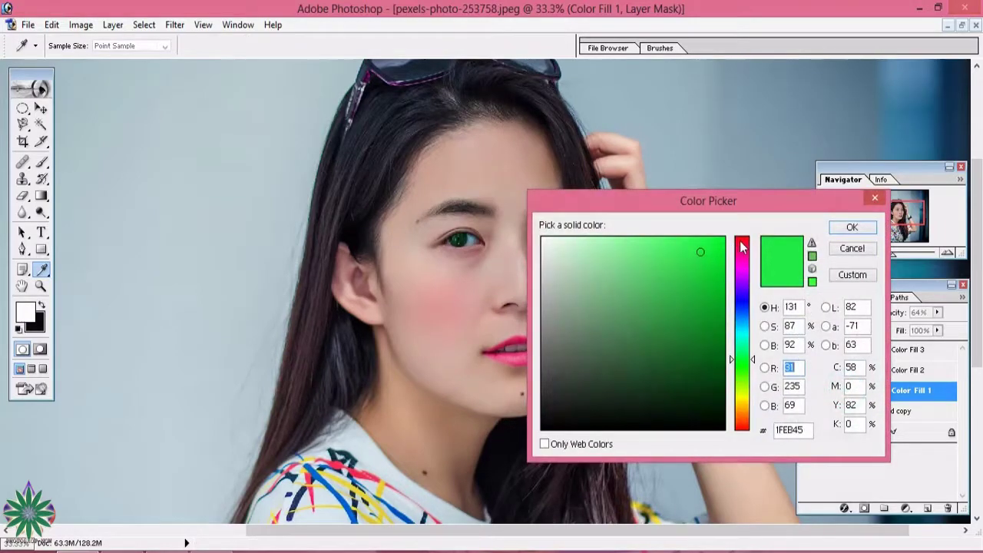
click(741, 242)
click(839, 229)
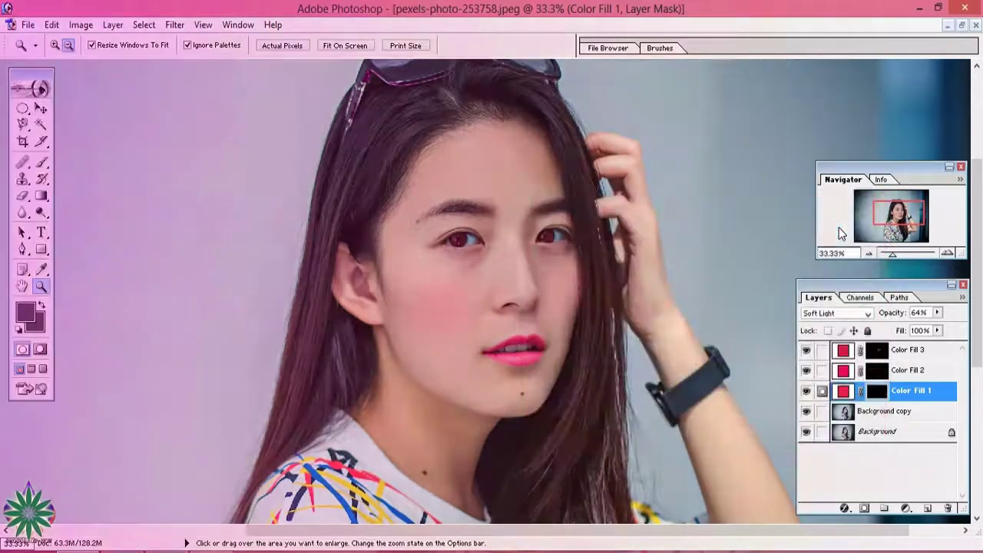